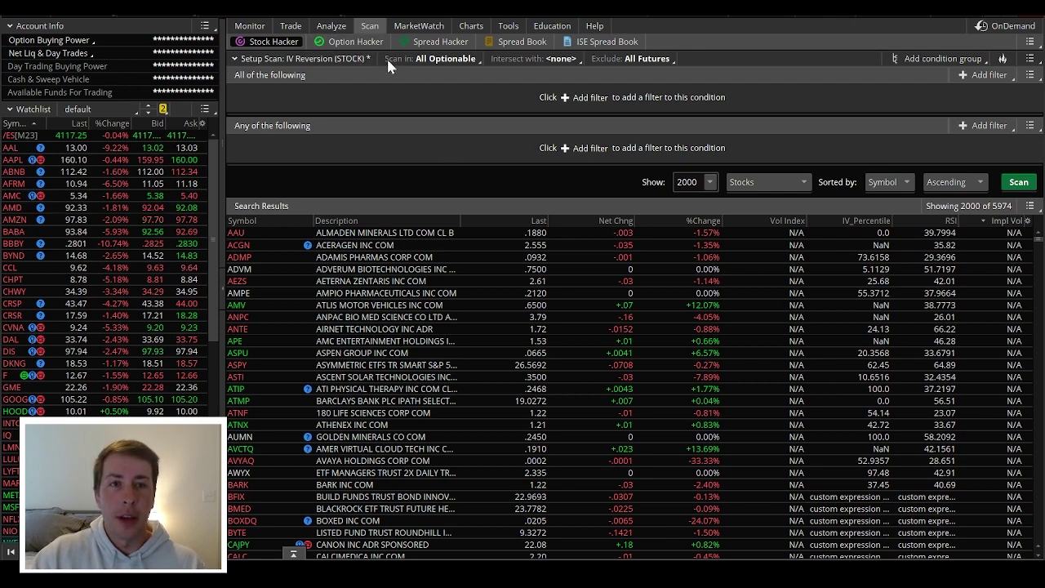
- Add a stock filter to the all-of-the-following group for Vol index with a minimum of about 105.60%
{"action": "left_click", "coordinate": [984, 76]}
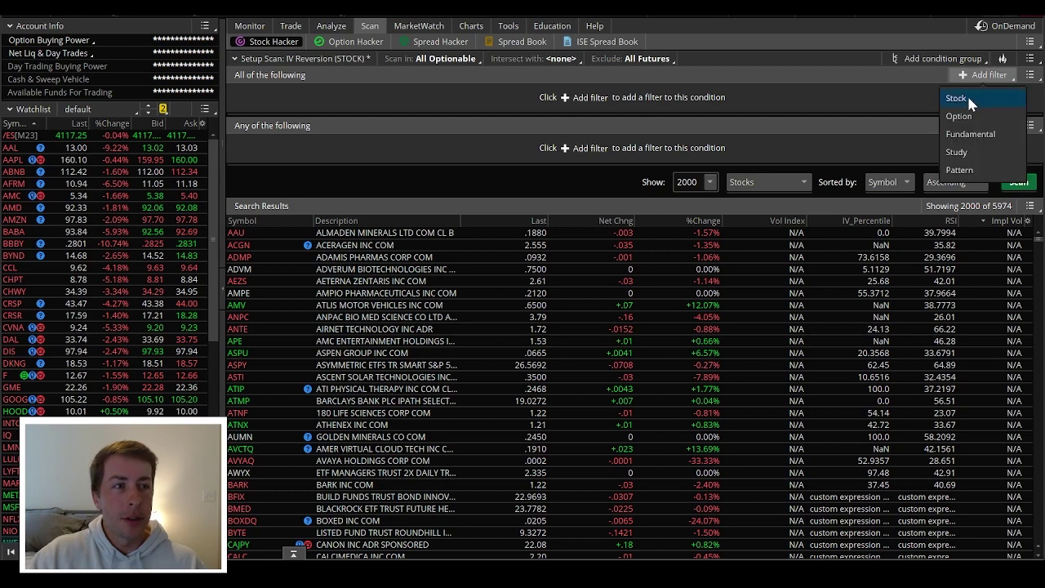
{"action": "left_click", "coordinate": [967, 95]}
{"action": "left_click", "coordinate": [391, 99]}
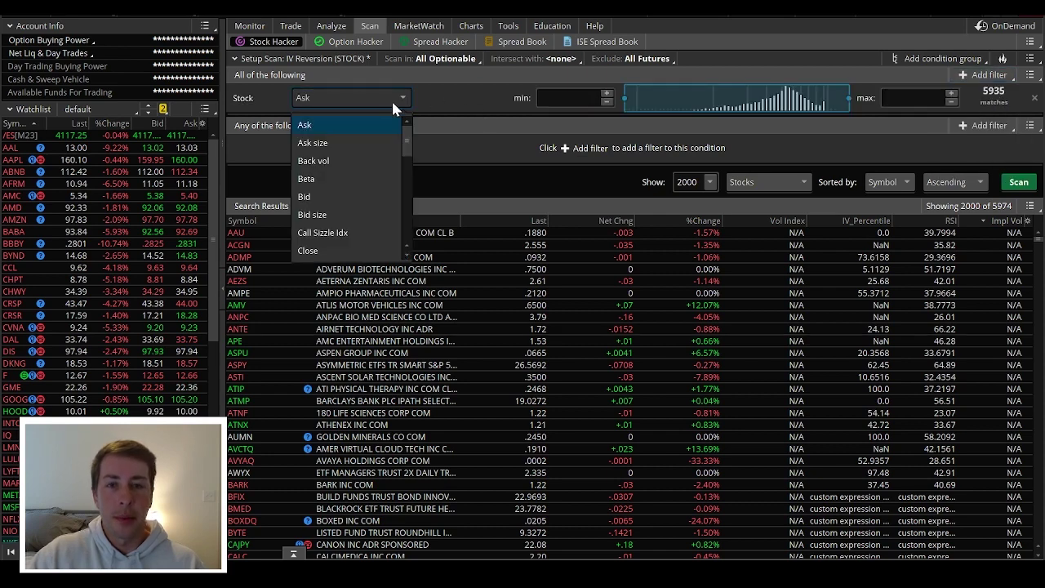
{"action": "left_click_drag", "start_coordinate": [406, 137], "coordinate": [403, 225]}
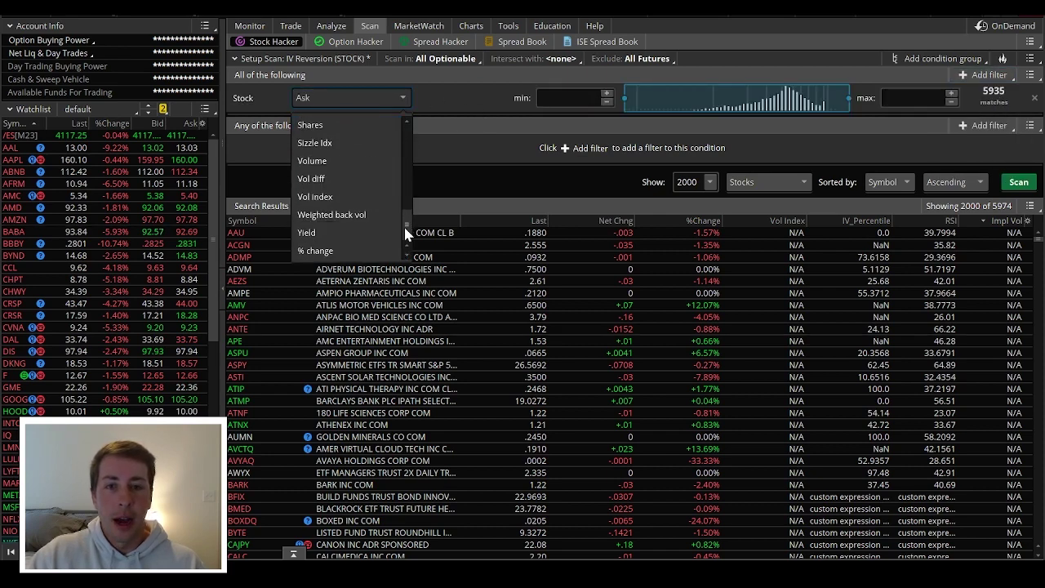
{"action": "left_click", "coordinate": [338, 199]}
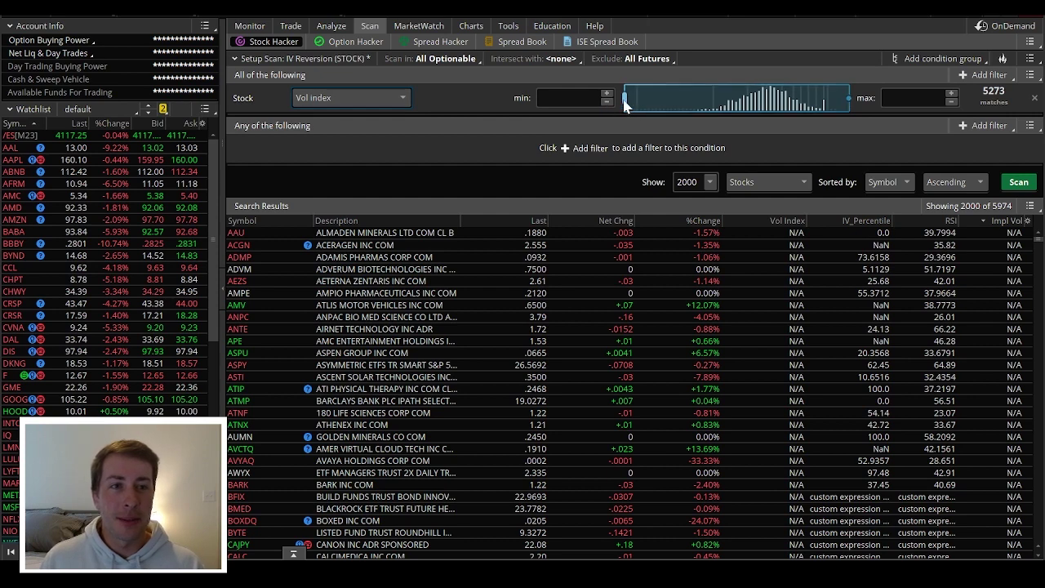
{"action": "left_click_drag", "start_coordinate": [625, 99], "coordinate": [801, 103]}
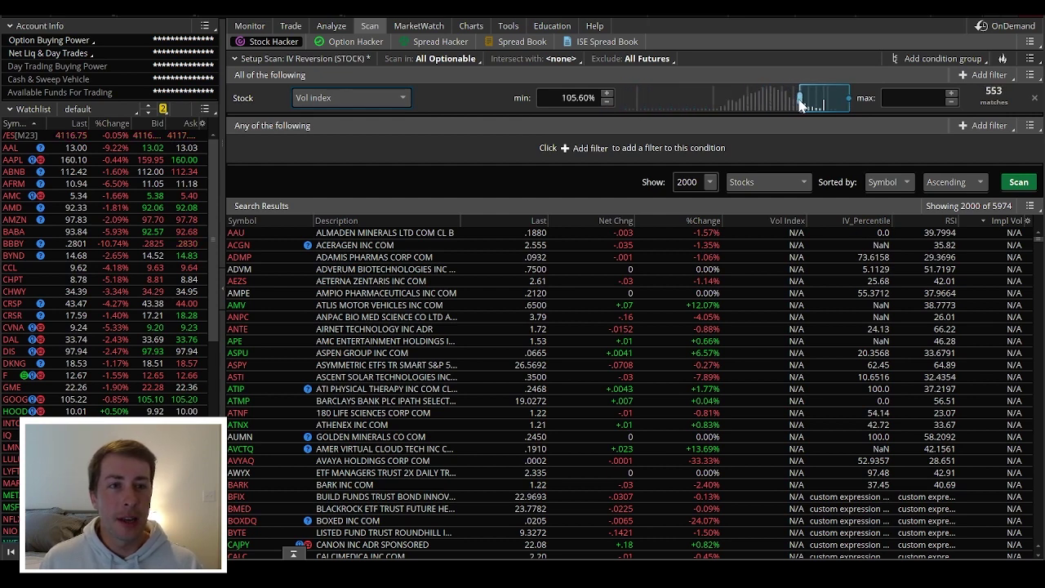
- Run the stock scan, accept the large symbol request, and review the results with the highest numeric implied volatility
{"action": "left_click", "coordinate": [1019, 182]}
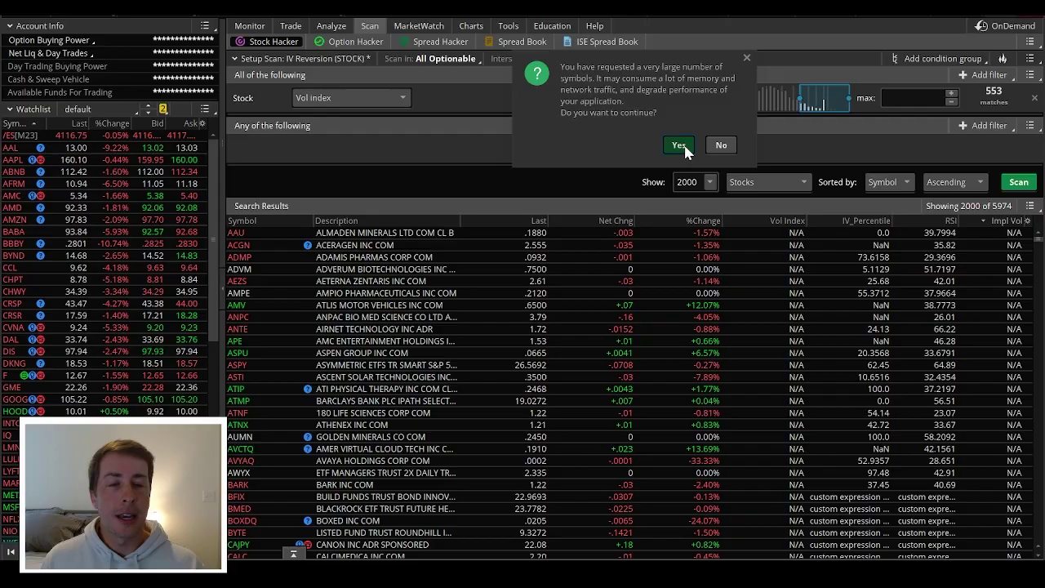
{"action": "left_click", "coordinate": [678, 145]}
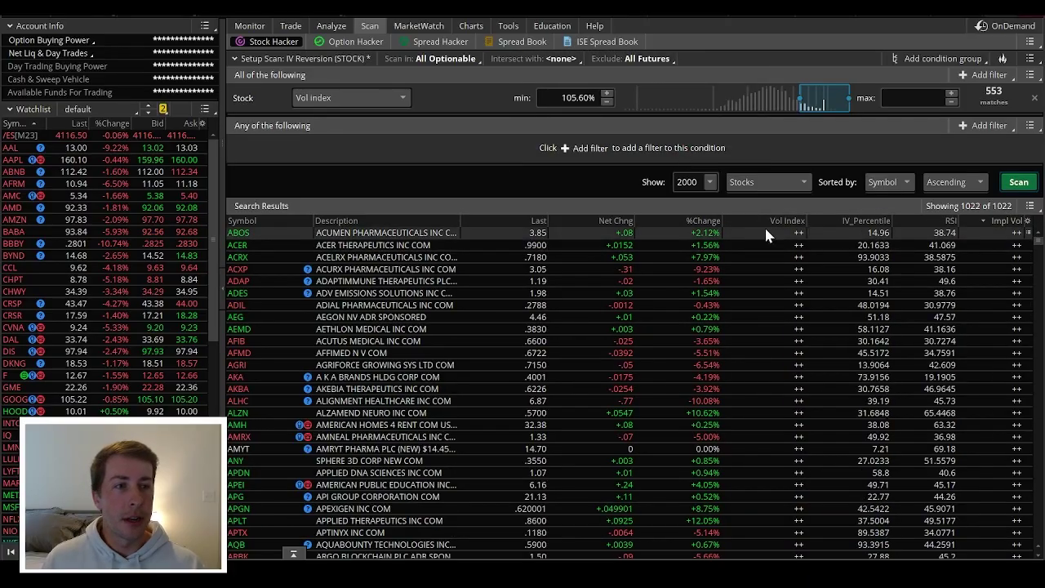
{"action": "scroll", "coordinate": [772, 228], "scroll_direction": "down", "scroll_amount": 10}
{"action": "left_click_drag", "start_coordinate": [1041, 256], "coordinate": [1035, 390]}
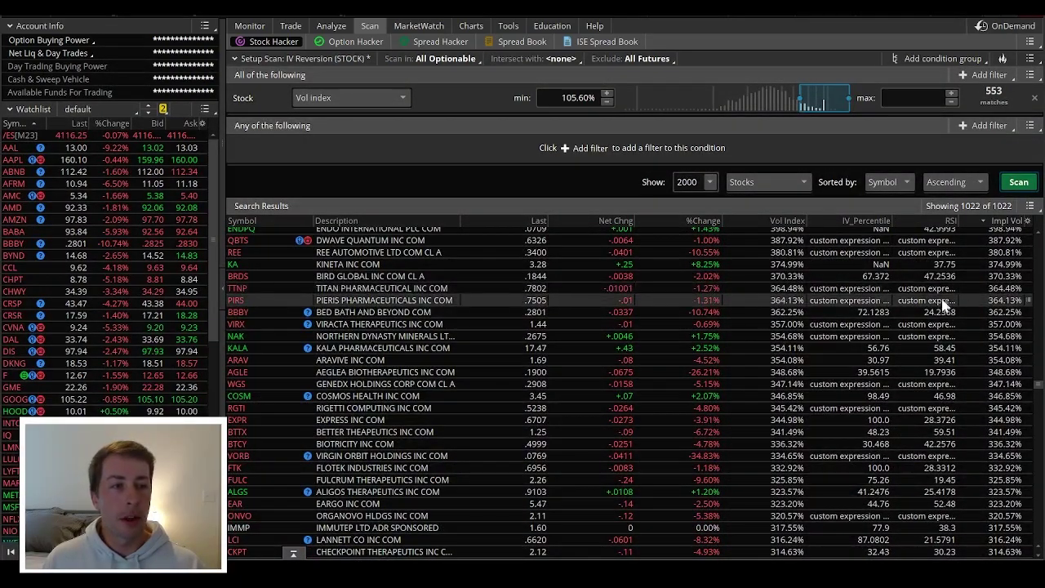
{"action": "scroll", "coordinate": [1006, 299], "scroll_direction": "up", "scroll_amount": 5}
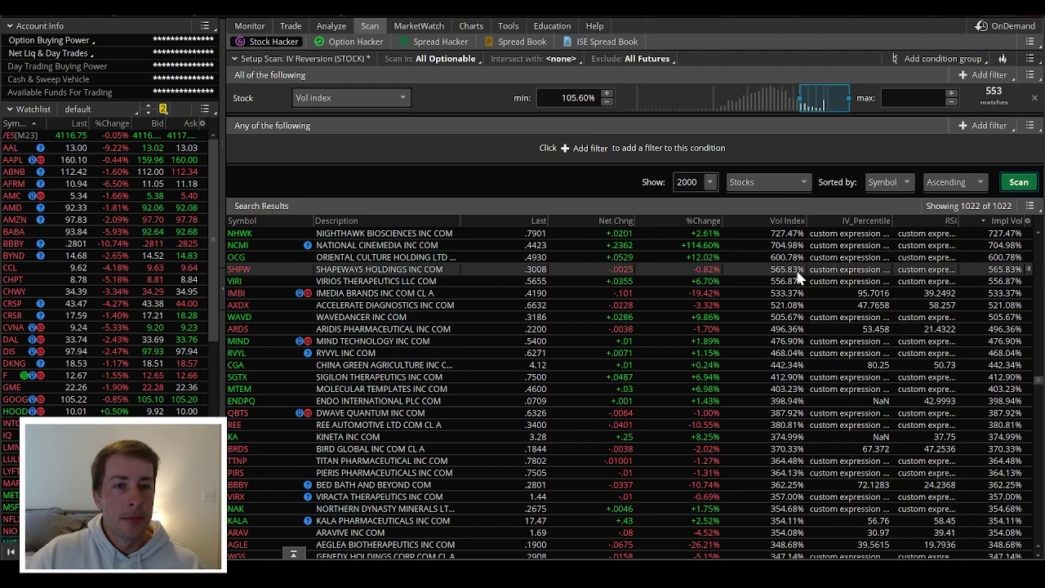
{"action": "scroll", "coordinate": [750, 304], "scroll_direction": "up", "scroll_amount": 3}
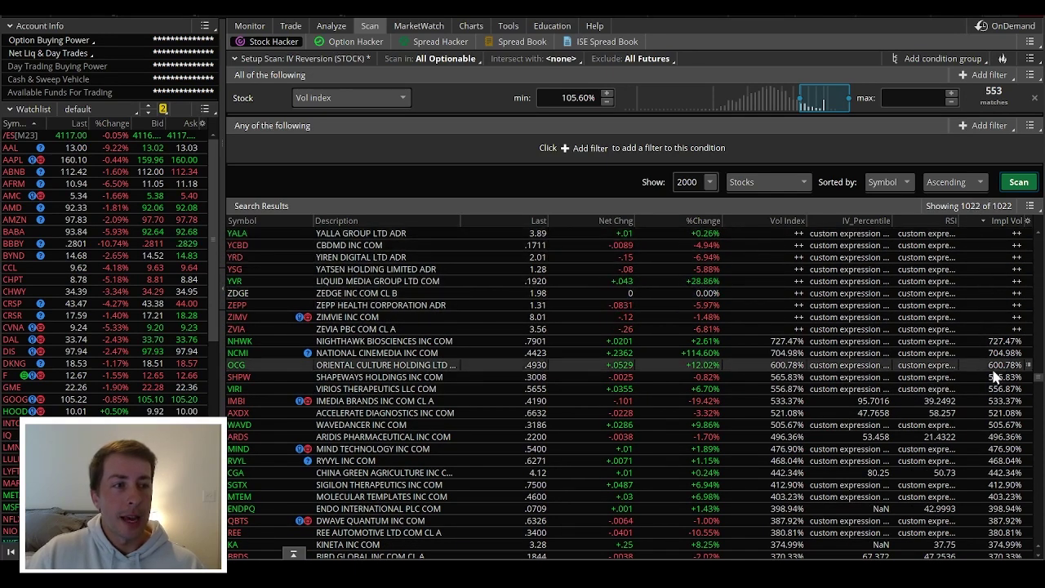
{"action": "scroll", "coordinate": [988, 343], "scroll_direction": "down", "scroll_amount": 2}
{"action": "scroll", "coordinate": [988, 339], "scroll_direction": "up", "scroll_amount": 1}
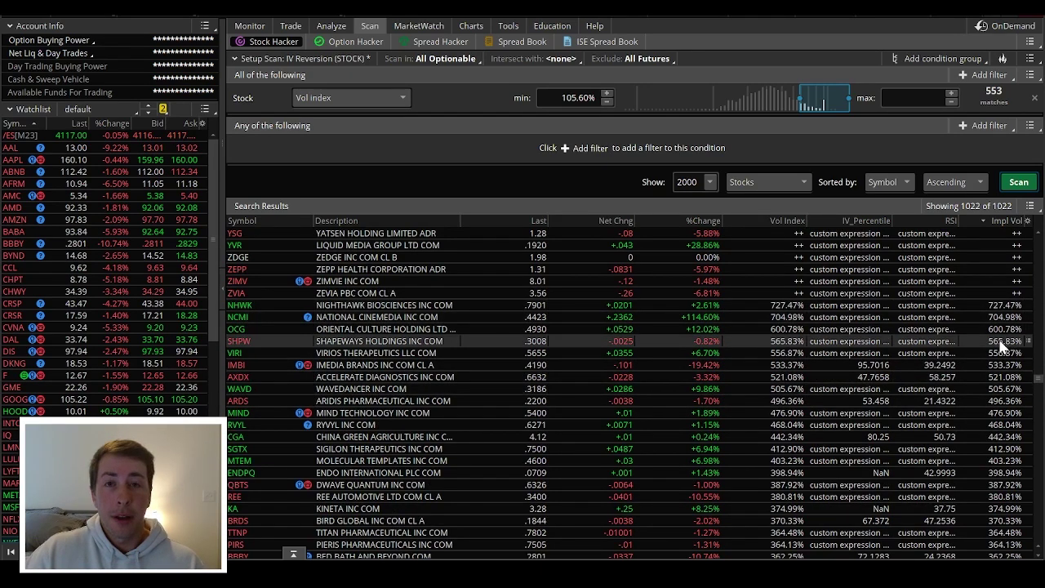
- Examine the symbol groups available as the scan's search scope, including the All Optionable category
{"action": "left_click", "coordinate": [430, 62]}
{"action": "mouse_move", "coordinate": [428, 84]}
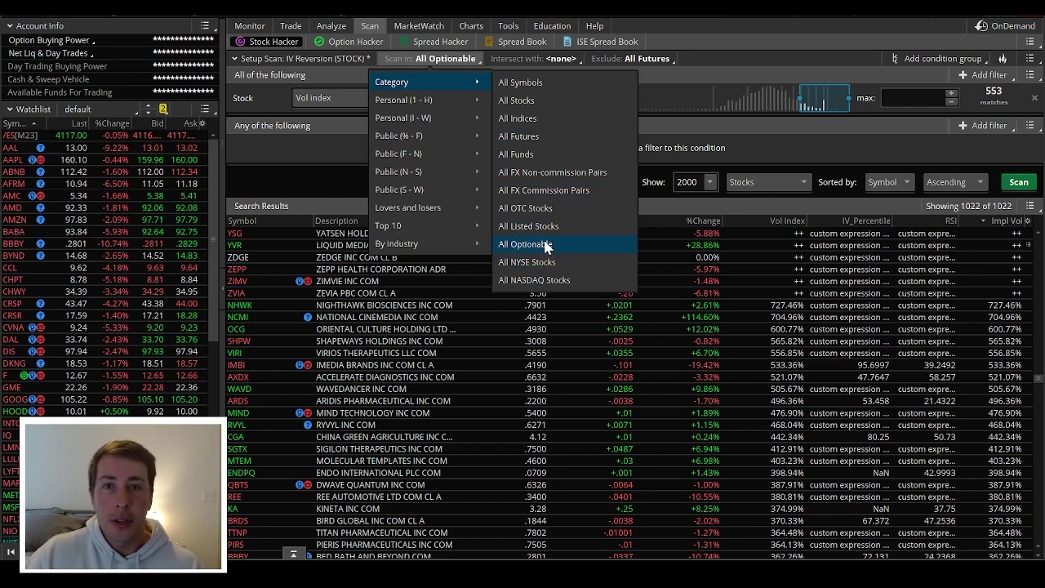
{"action": "mouse_move", "coordinate": [399, 171]}
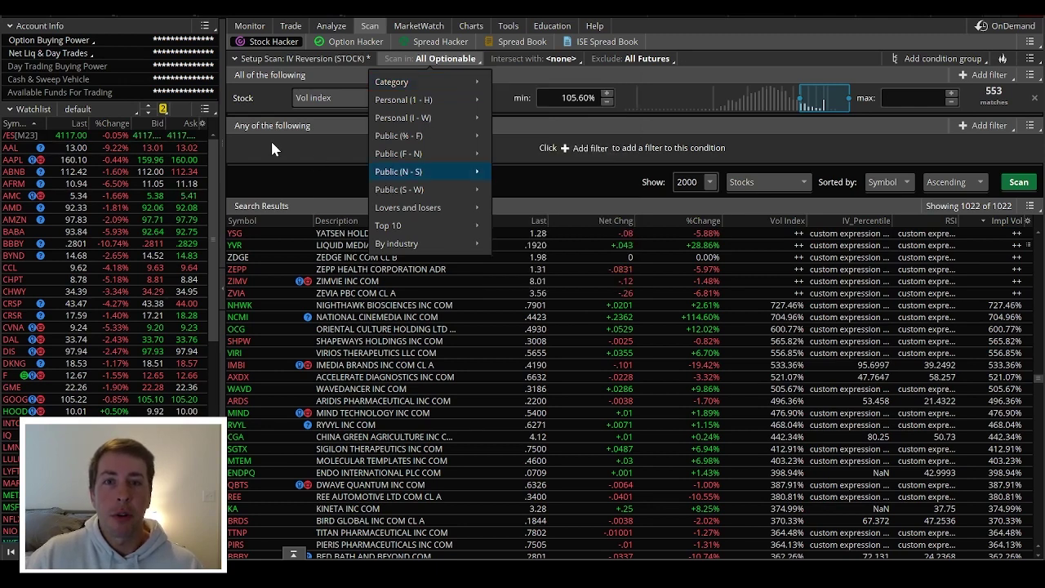
{"action": "left_click", "coordinate": [324, 187]}
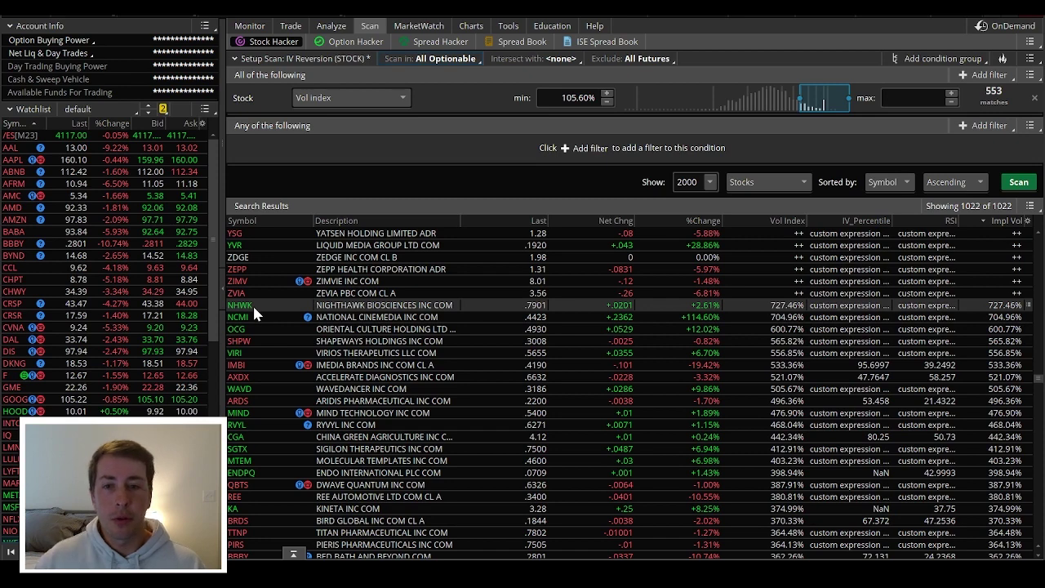
- Show the price chart for NHWK to inspect its implied volatility
{"action": "left_click", "coordinate": [471, 25]}
{"action": "left_click", "coordinate": [265, 59]}
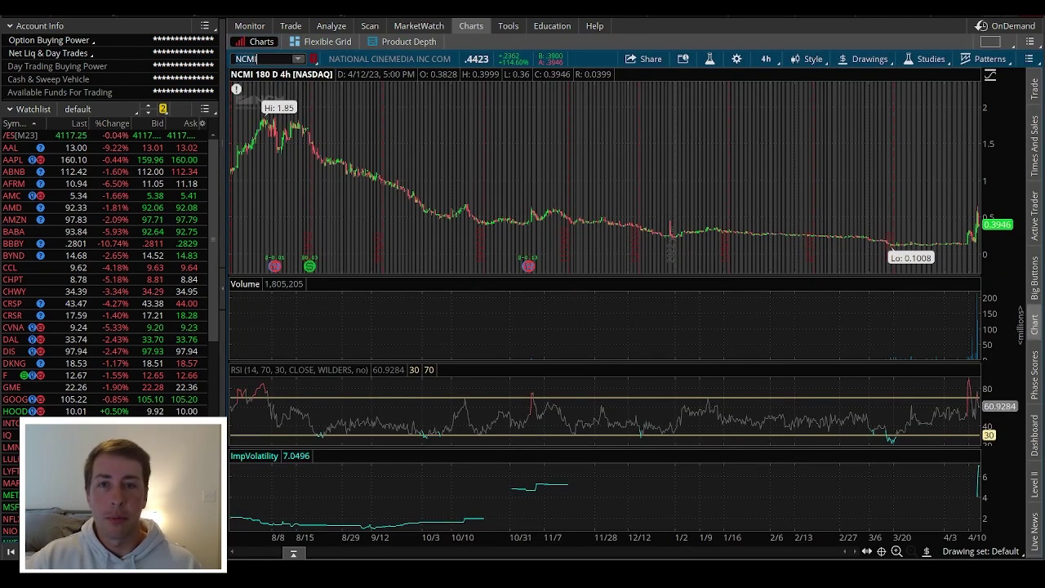
{"action": "type", "text": "NHWK"}
{"action": "key", "text": "Return"}
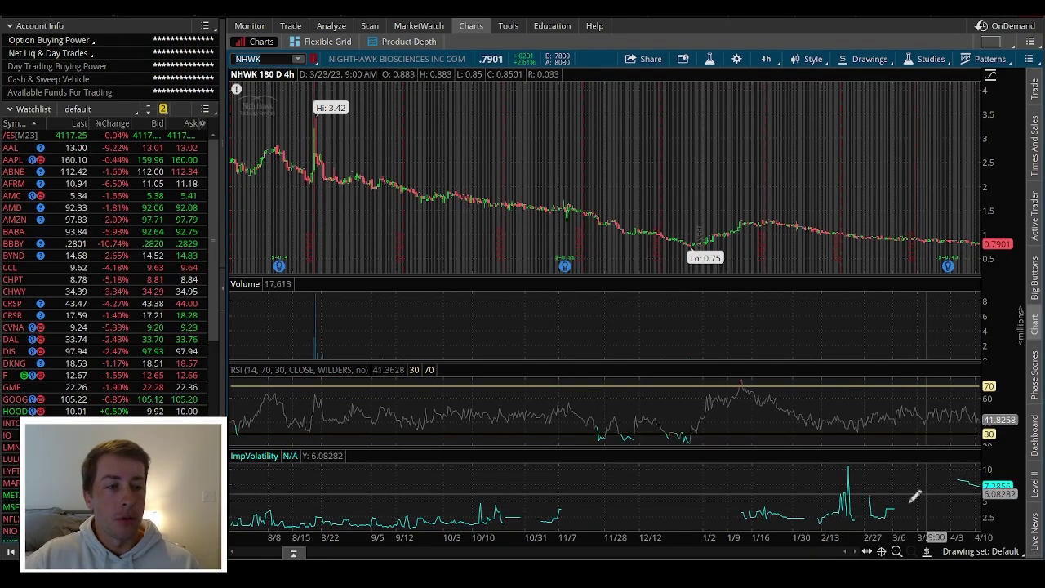
- Locate the ImpVolatility study in the H-L group of all chart studies
{"action": "left_click", "coordinate": [933, 61]}
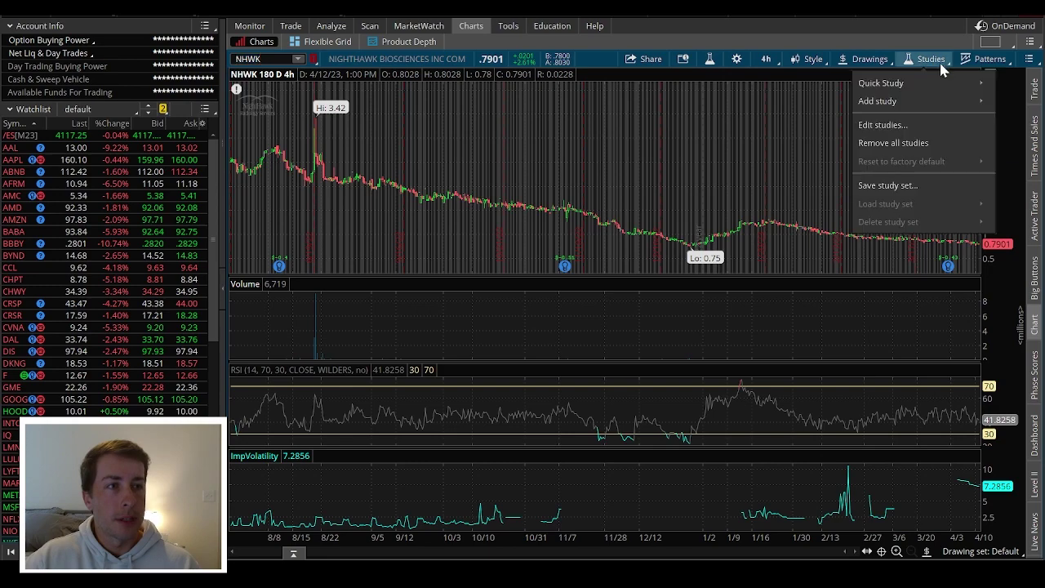
{"action": "mouse_move", "coordinate": [908, 100]}
{"action": "mouse_move", "coordinate": [526, 102]}
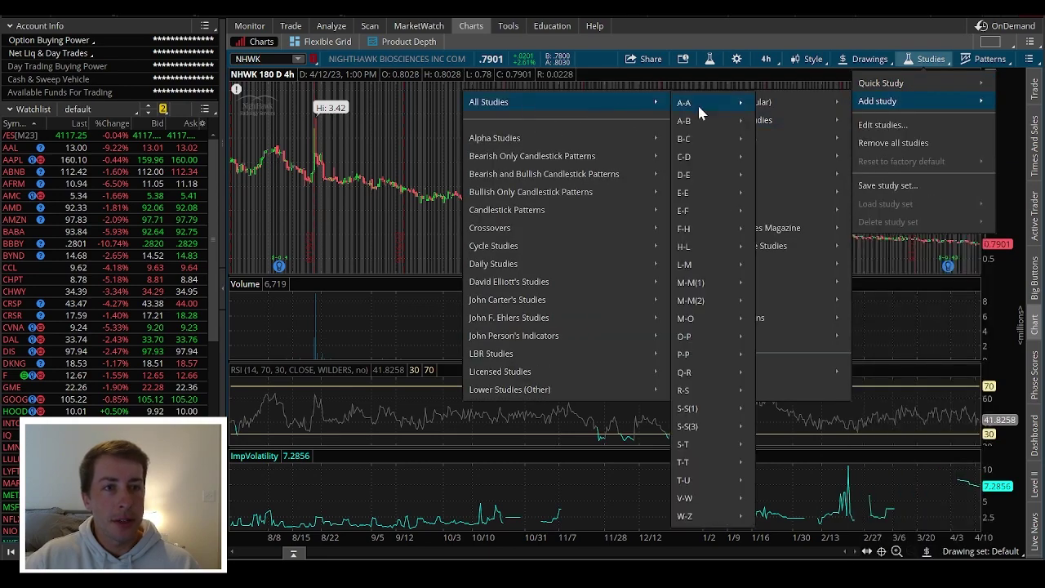
{"action": "mouse_move", "coordinate": [712, 247]}
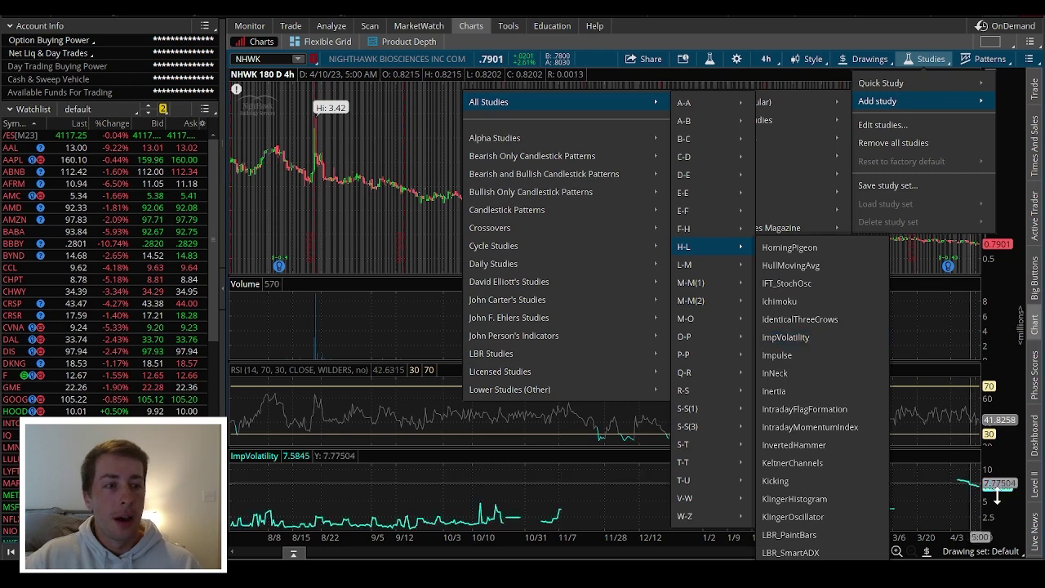
{"action": "left_click", "coordinate": [804, 337]}
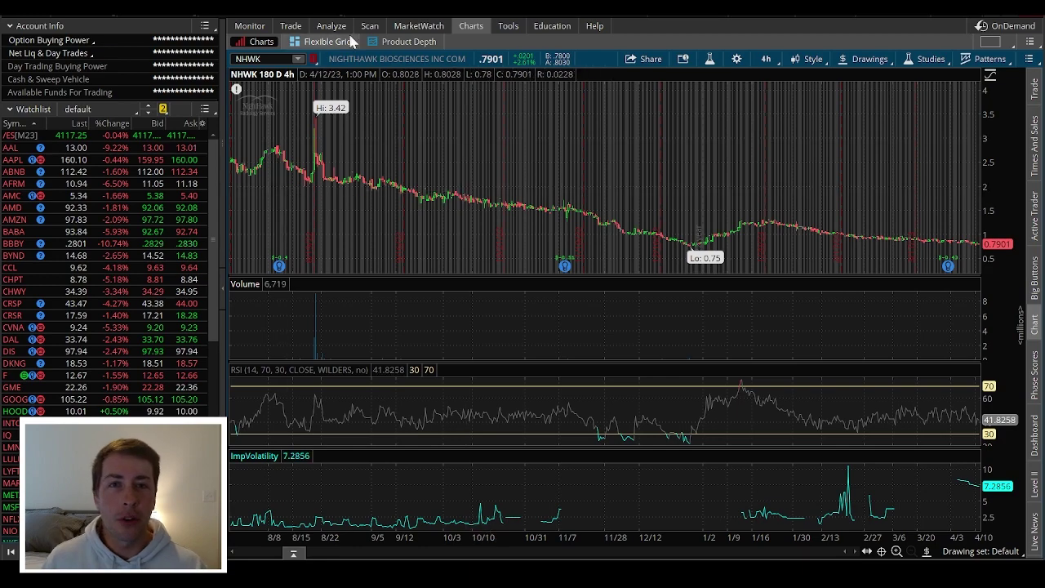
- Return to the stock scan and add a stock filter for Volume with a minimum of 10,000,000
{"action": "left_click", "coordinate": [370, 27]}
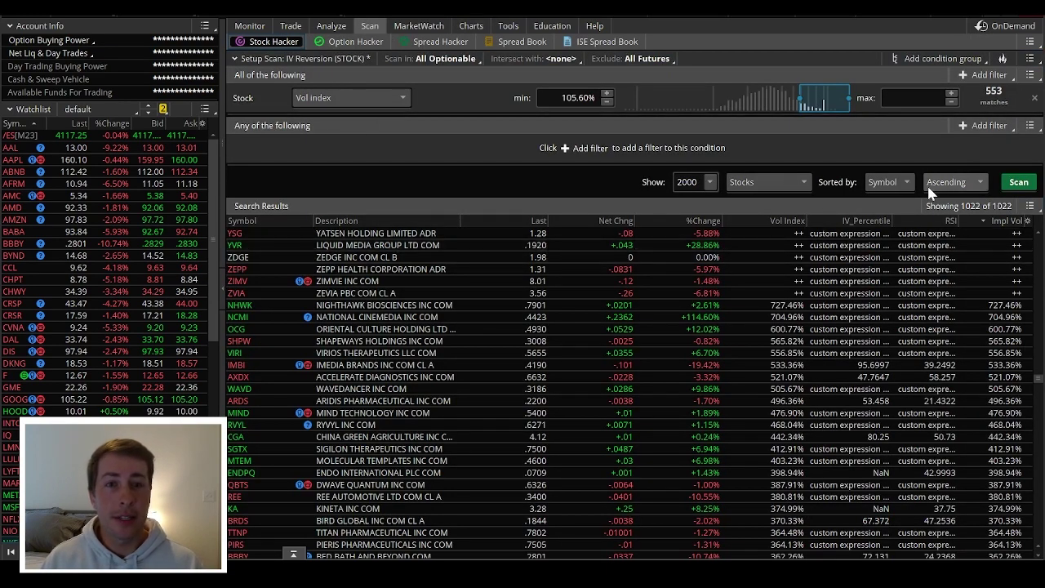
{"action": "left_click", "coordinate": [986, 75]}
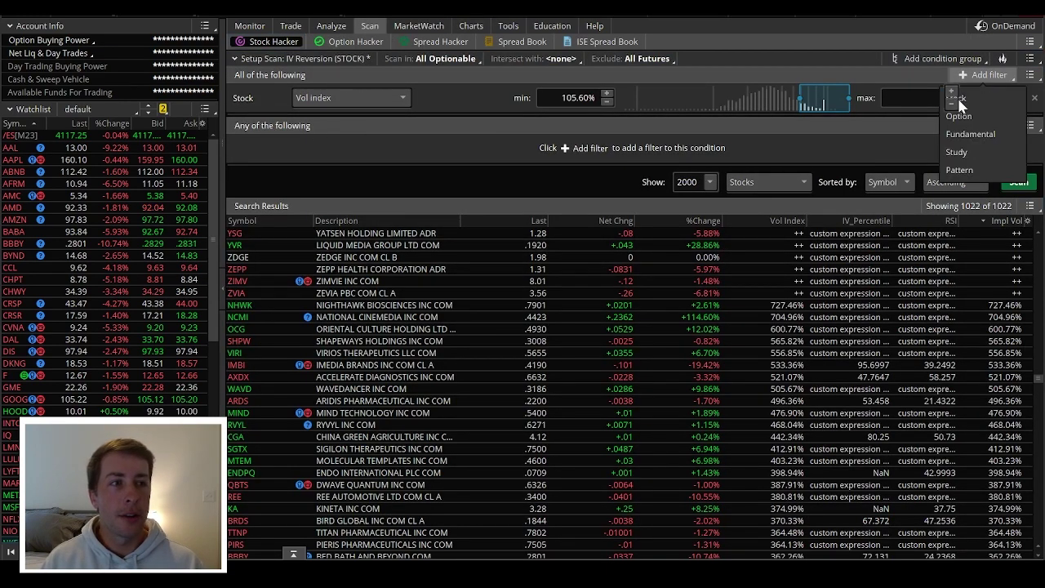
{"action": "left_click", "coordinate": [992, 102]}
{"action": "left_click", "coordinate": [384, 129]}
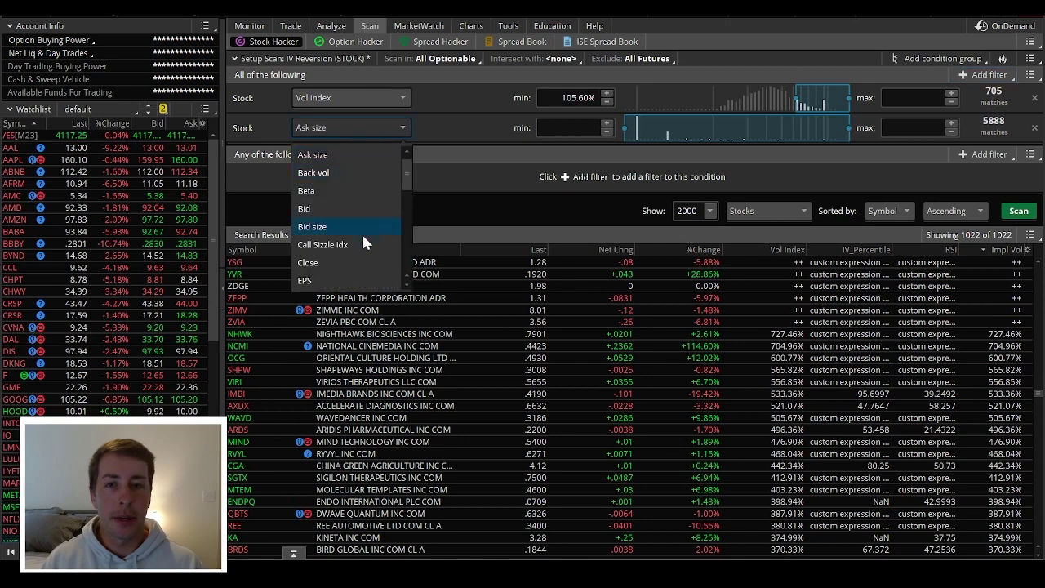
{"action": "scroll", "coordinate": [362, 232], "scroll_direction": "down", "scroll_amount": 10}
{"action": "left_click", "coordinate": [325, 191]}
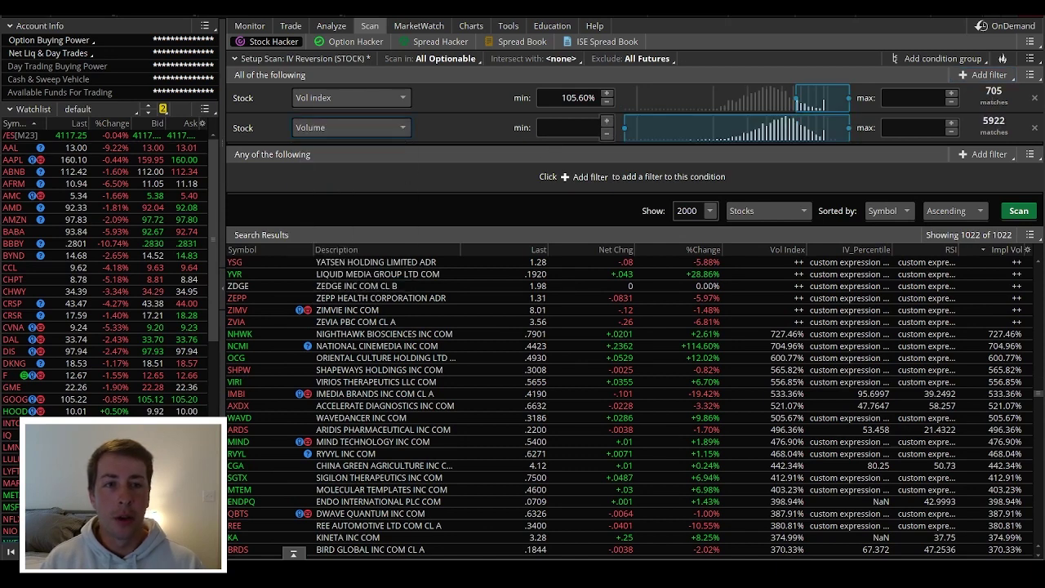
{"action": "left_click", "coordinate": [572, 127]}
{"action": "type", "text": "10"}
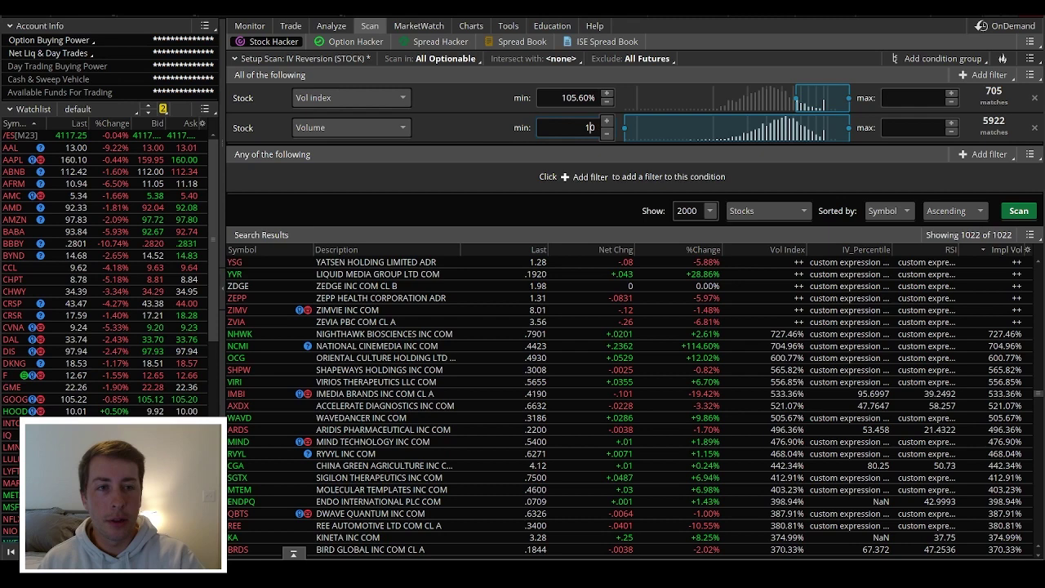
{"action": "type", "text": "000000"}
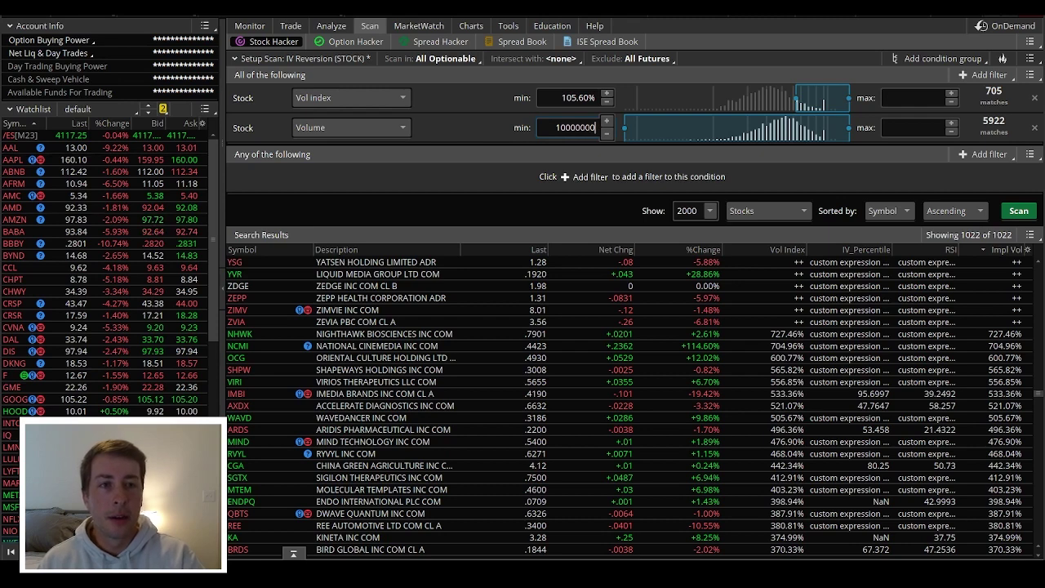
- Run the scan with both the Vol index and Volume filters and browse the matching stocks
{"action": "left_click", "coordinate": [1019, 211]}
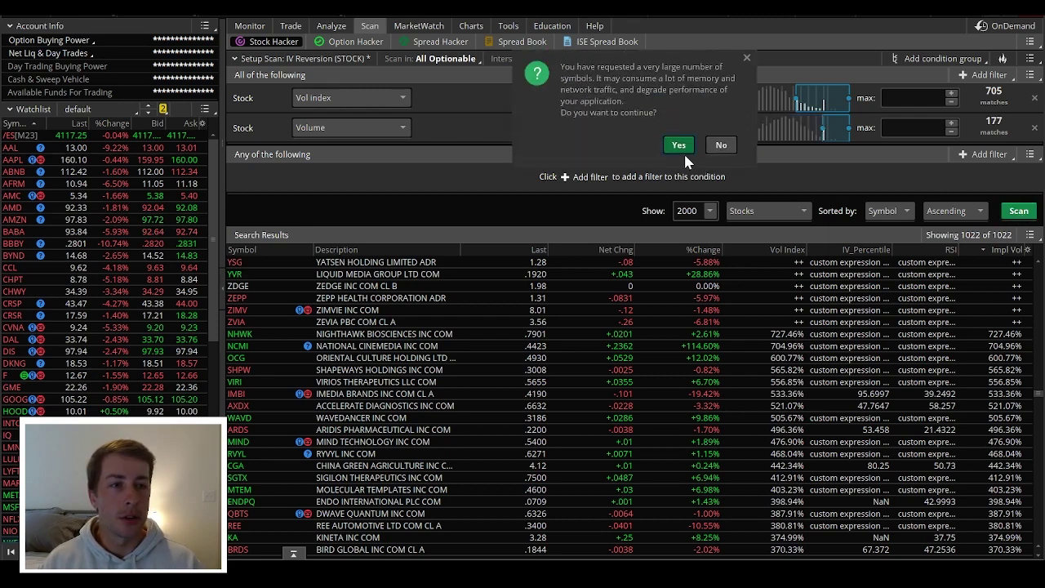
{"action": "left_click", "coordinate": [681, 147]}
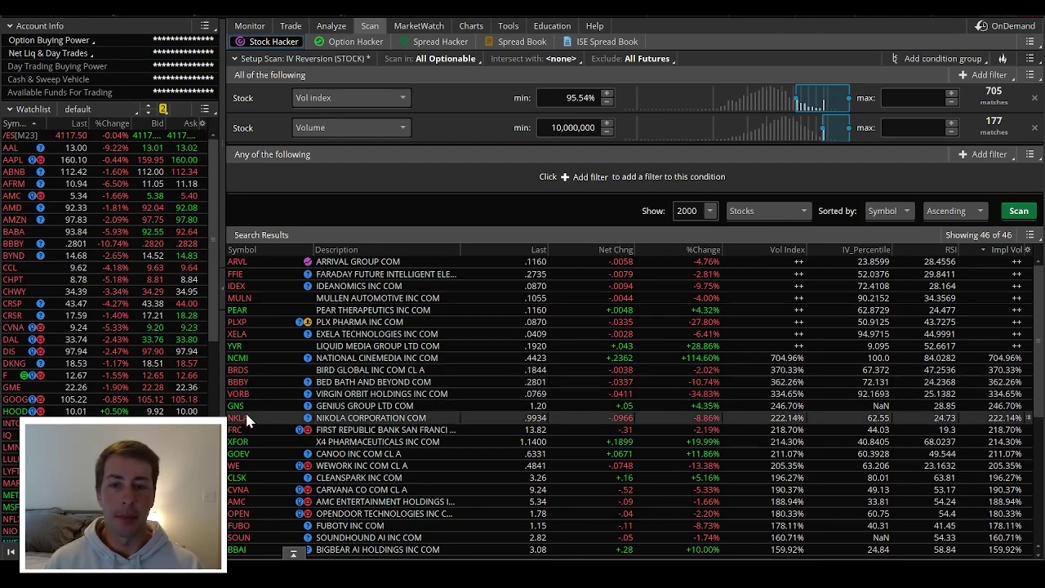
{"action": "scroll", "coordinate": [267, 404], "scroll_direction": "down", "scroll_amount": 1}
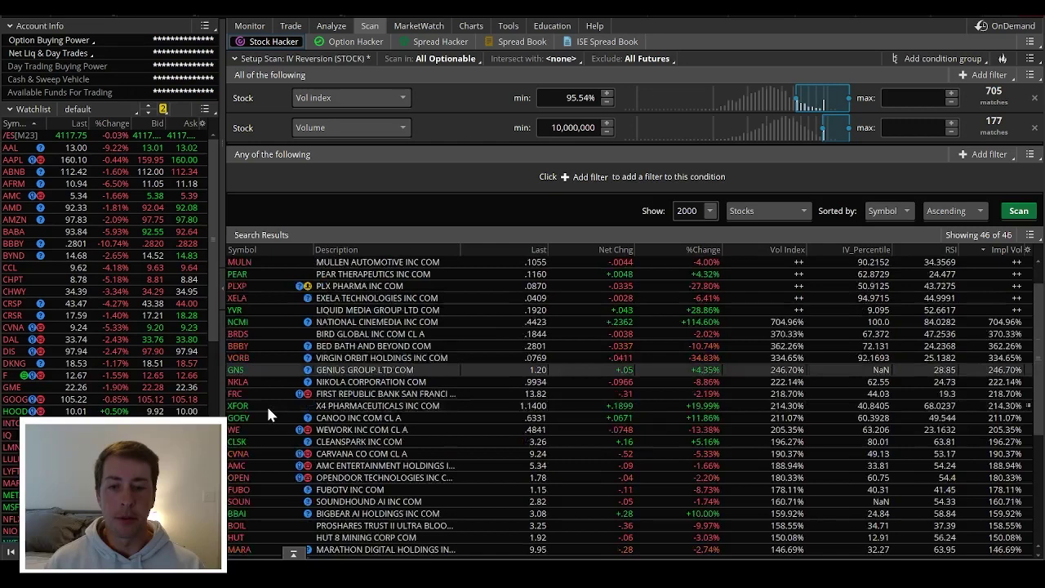
{"action": "scroll", "coordinate": [266, 405], "scroll_direction": "down", "scroll_amount": 1}
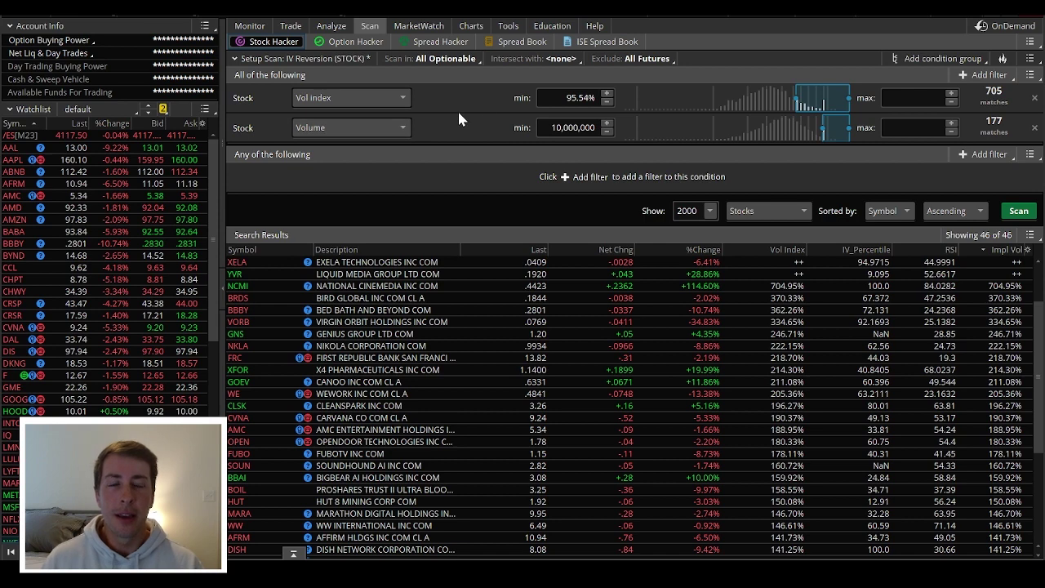
- Expand the Option Hacker scan setup to view its option filters, and return to Stock Hacker
{"action": "left_click", "coordinate": [353, 43]}
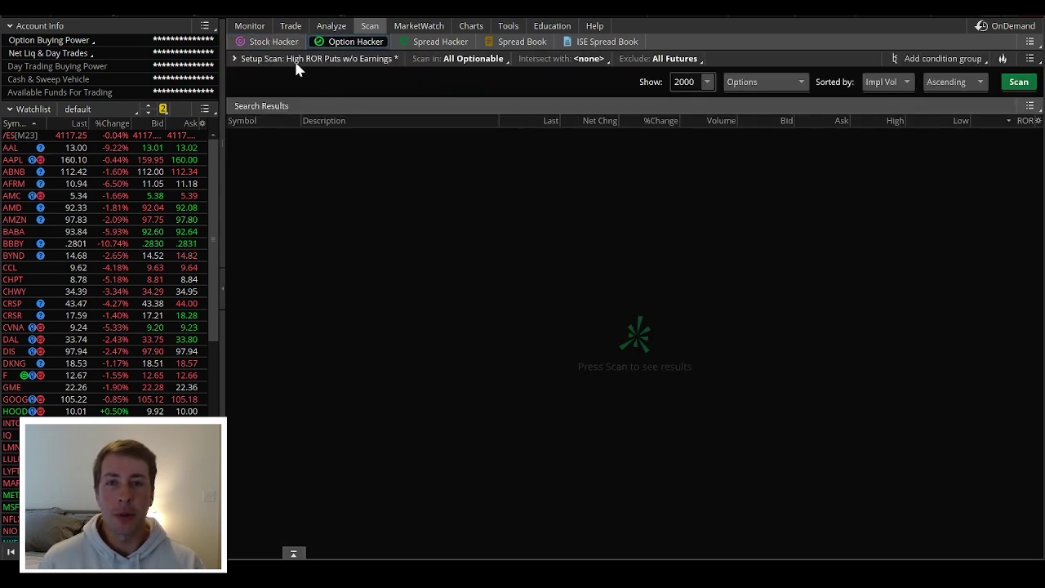
{"action": "left_click", "coordinate": [250, 62]}
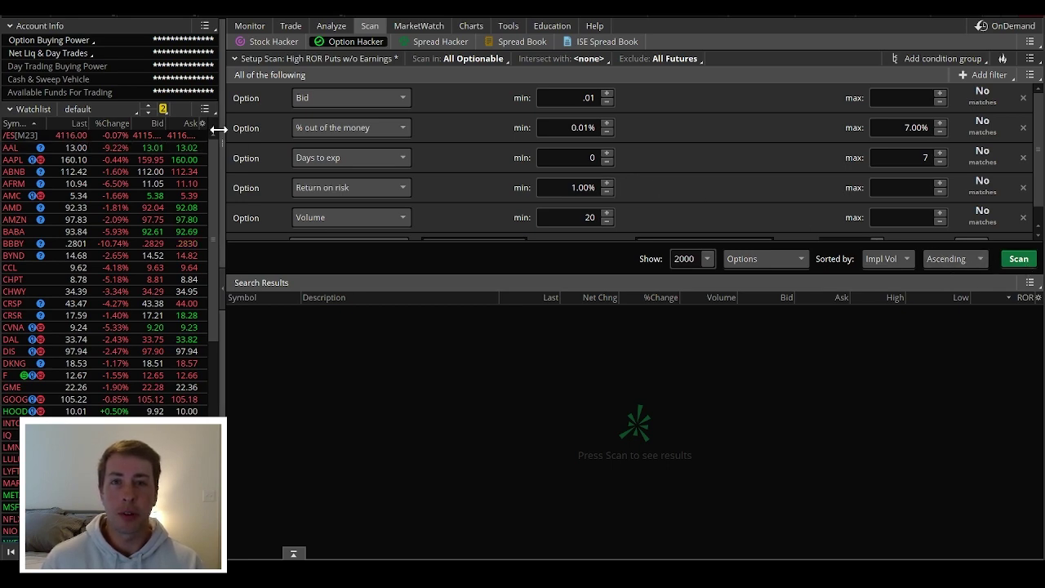
{"action": "left_click", "coordinate": [274, 41]}
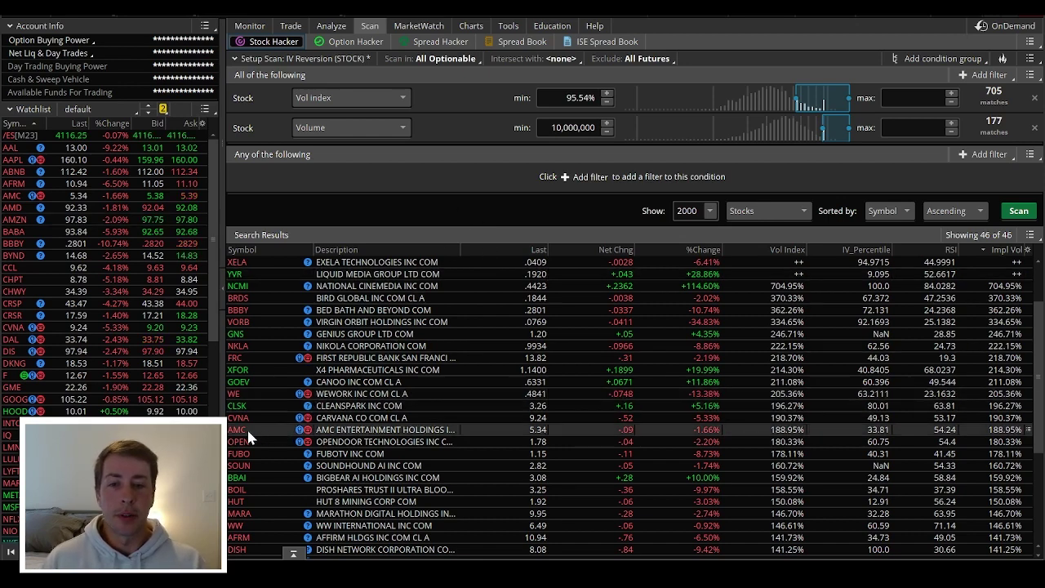
- Show the price chart for AMC to inspect its implied volatility
{"action": "left_click", "coordinate": [472, 25]}
{"action": "left_click", "coordinate": [262, 59]}
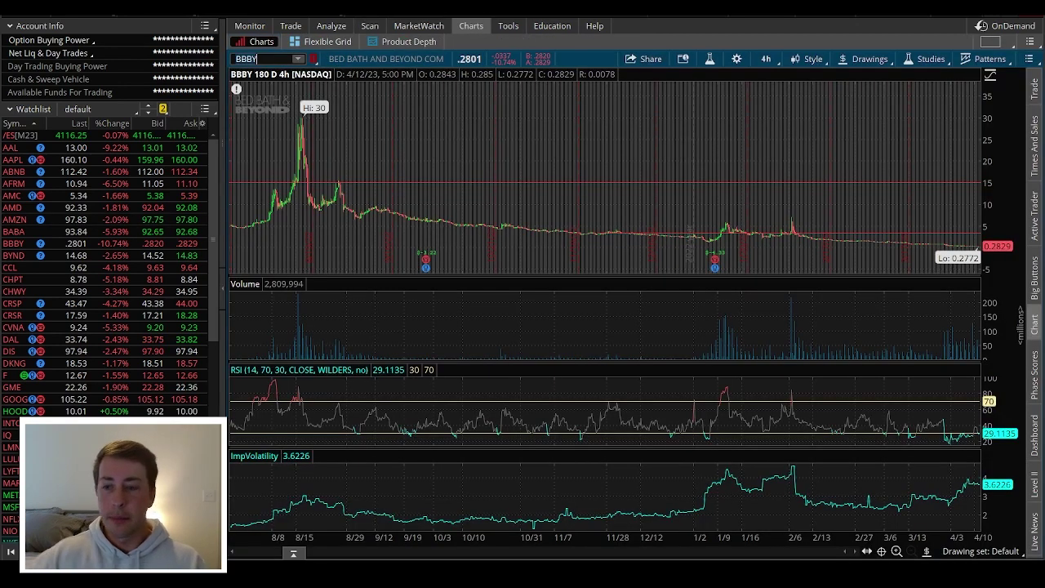
{"action": "type", "text": "AMC"}
{"action": "key", "text": "Return"}
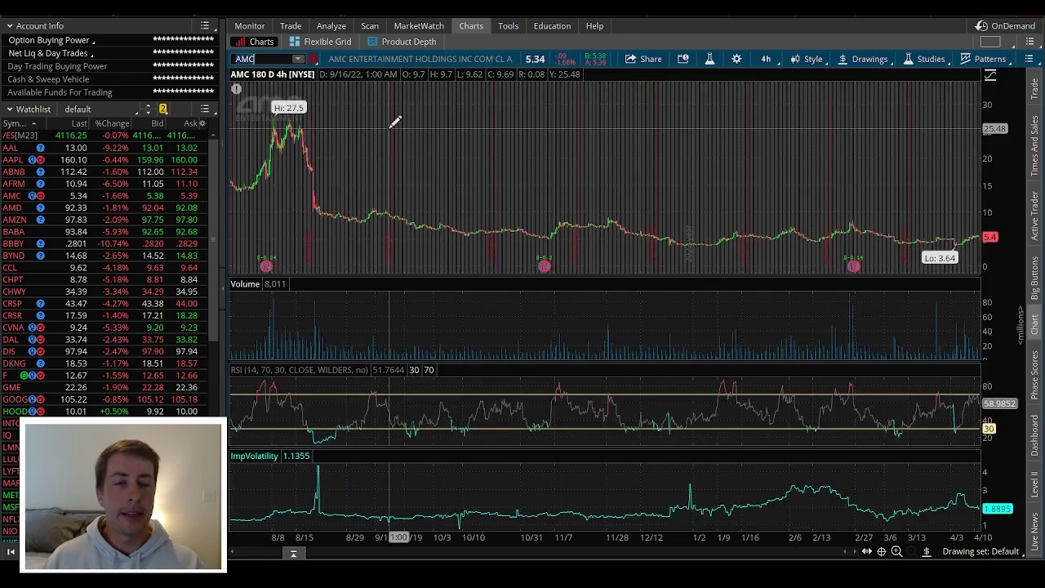
- Compare AMC's implied volatility in the scan results with its chart, and return to the scan
{"action": "left_click", "coordinate": [370, 25]}
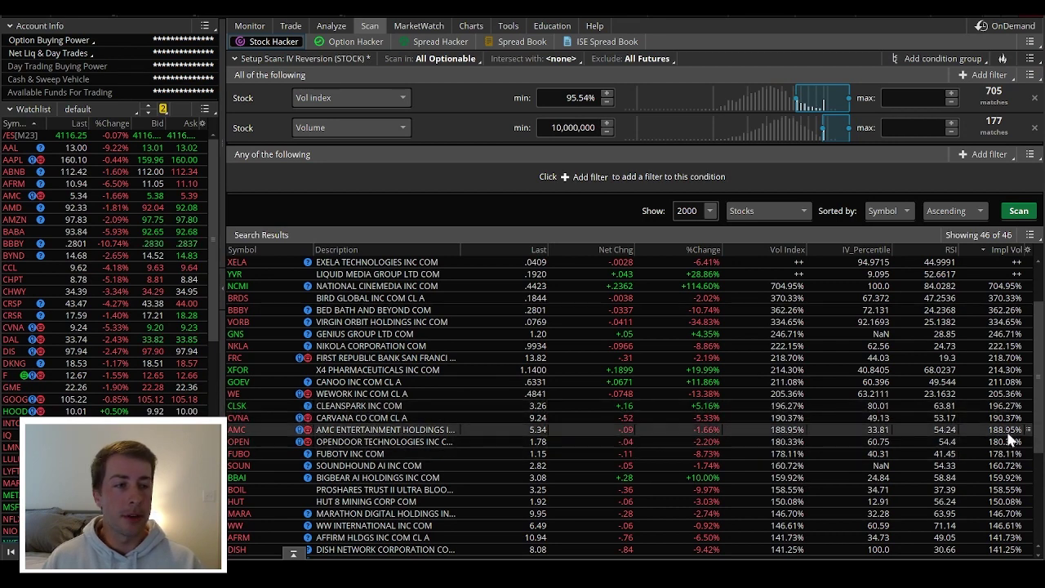
{"action": "left_click", "coordinate": [471, 26]}
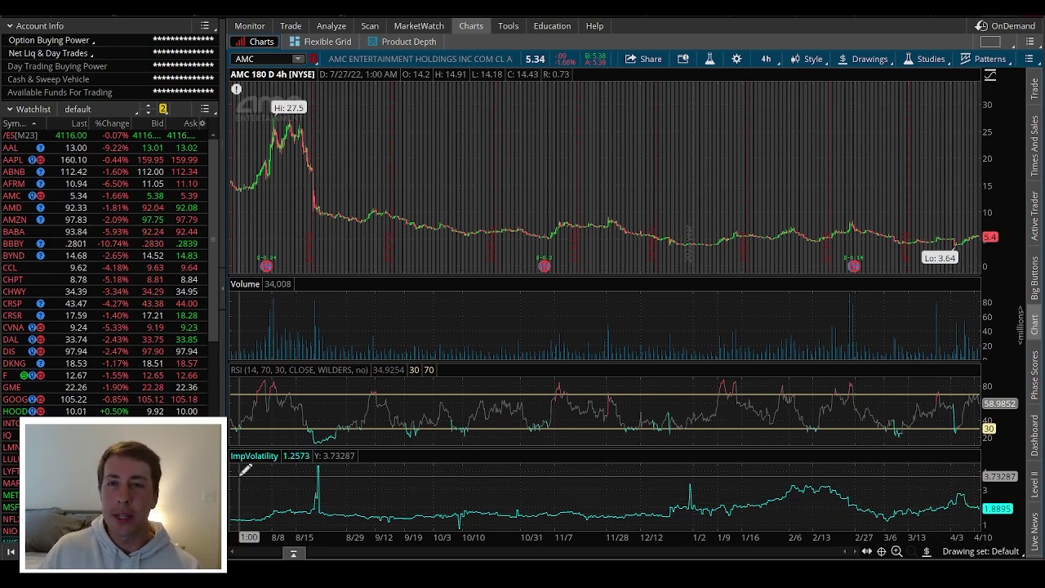
{"action": "left_click", "coordinate": [370, 26]}
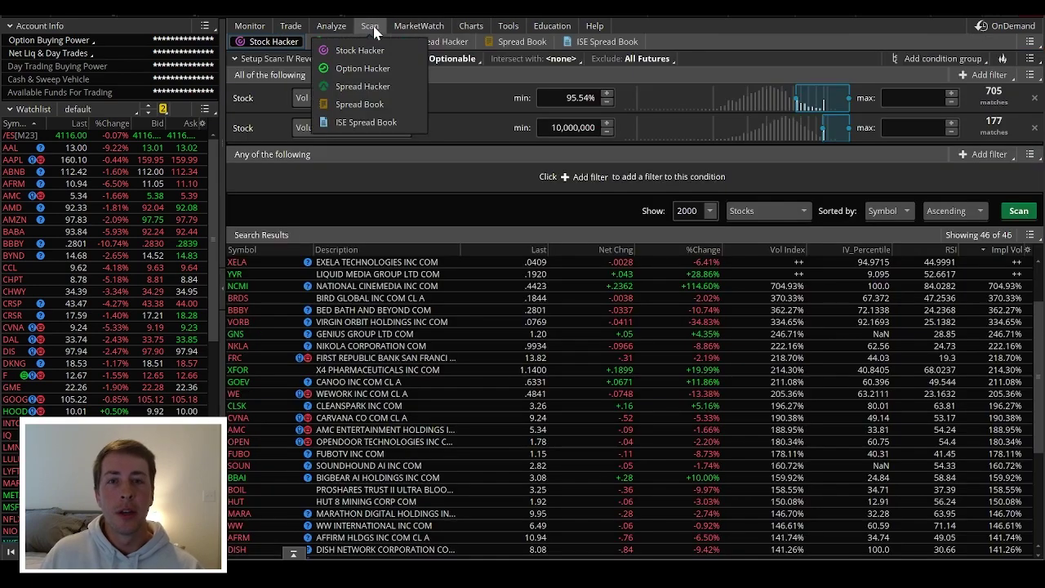
- Remove the Volume and Vol index filters from the stock scan
{"action": "left_click", "coordinate": [1035, 128]}
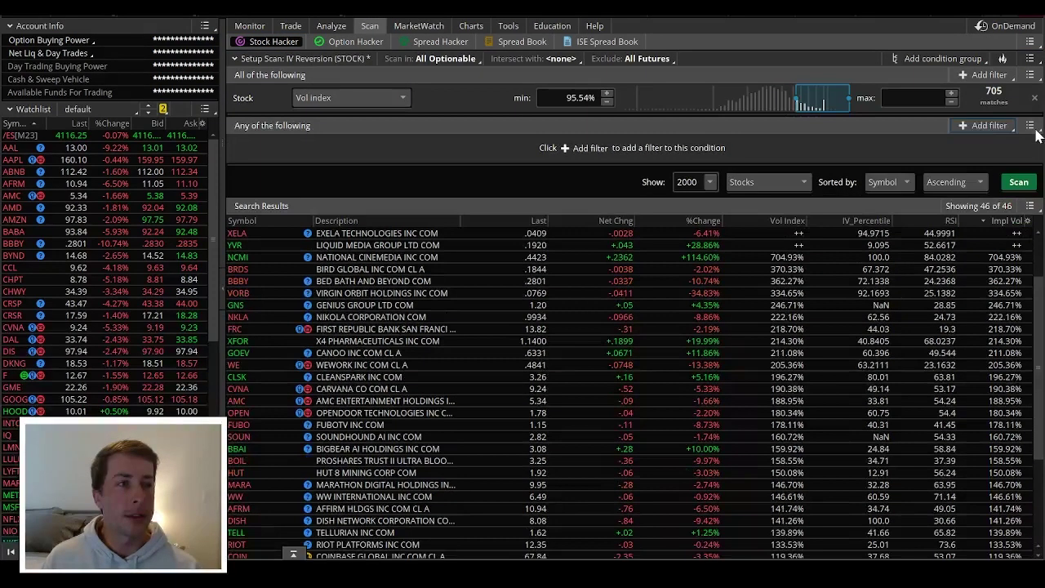
{"action": "left_click", "coordinate": [360, 99]}
{"action": "left_click_drag", "start_coordinate": [408, 232], "coordinate": [406, 135]}
{"action": "left_click", "coordinate": [276, 85]}
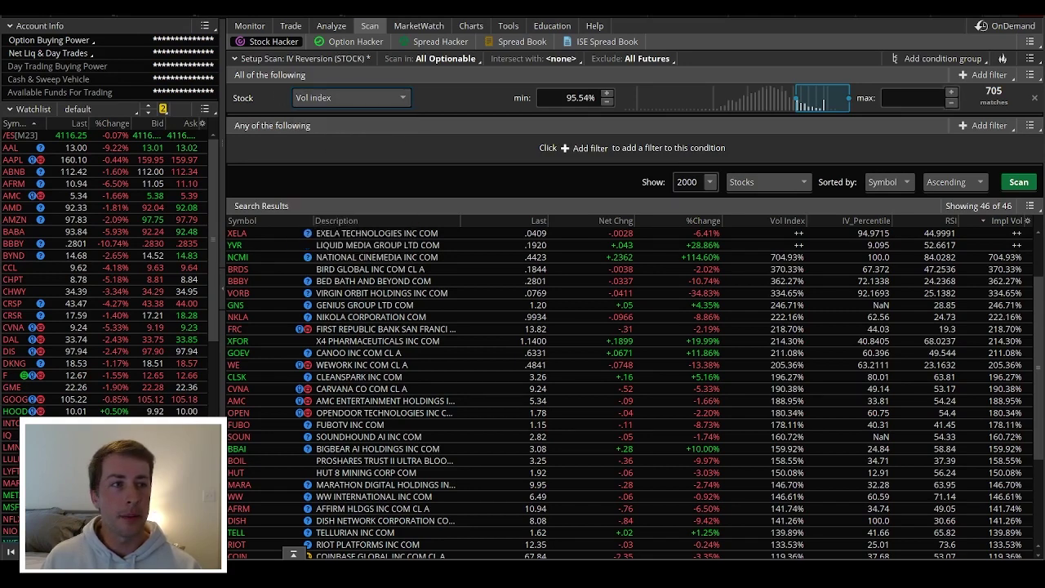
{"action": "left_click", "coordinate": [1035, 97]}
- Add a study filter to the all-conditions group and set it to the IV_Percentile volatility study
{"action": "left_click", "coordinate": [984, 74]}
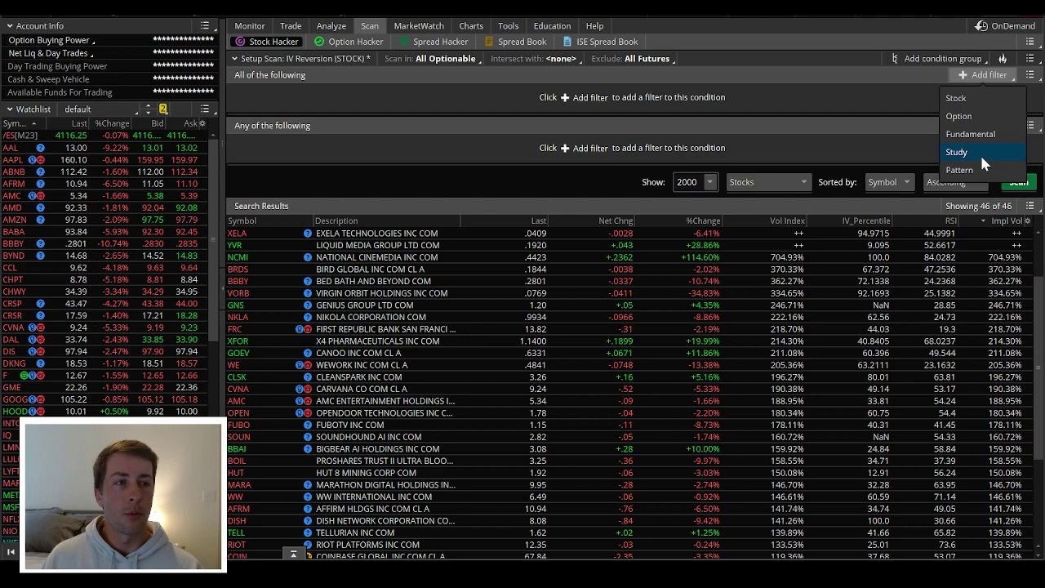
{"action": "left_click", "coordinate": [957, 151]}
{"action": "left_click", "coordinate": [343, 97]}
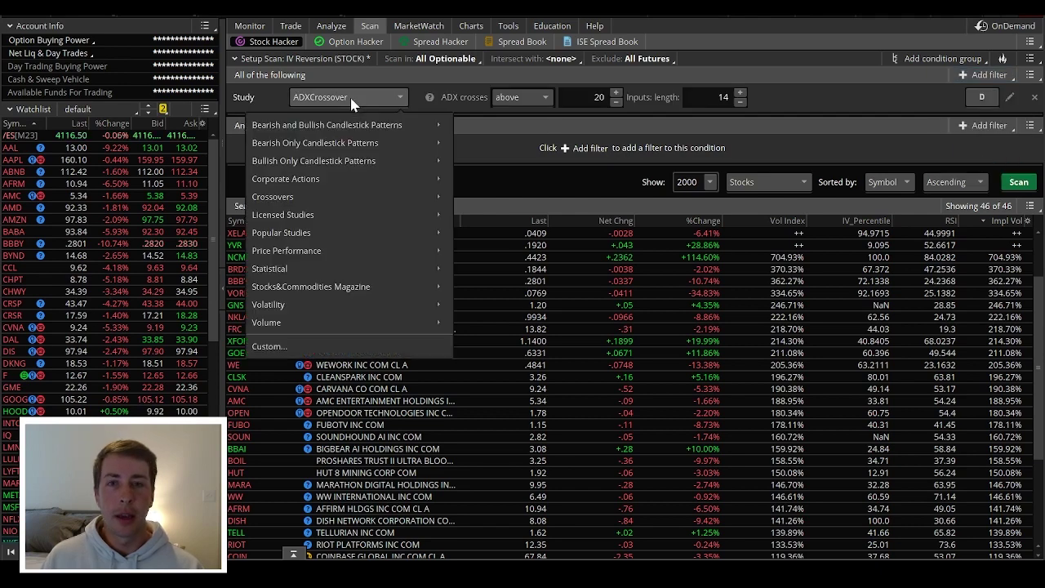
{"action": "mouse_move", "coordinate": [328, 306]}
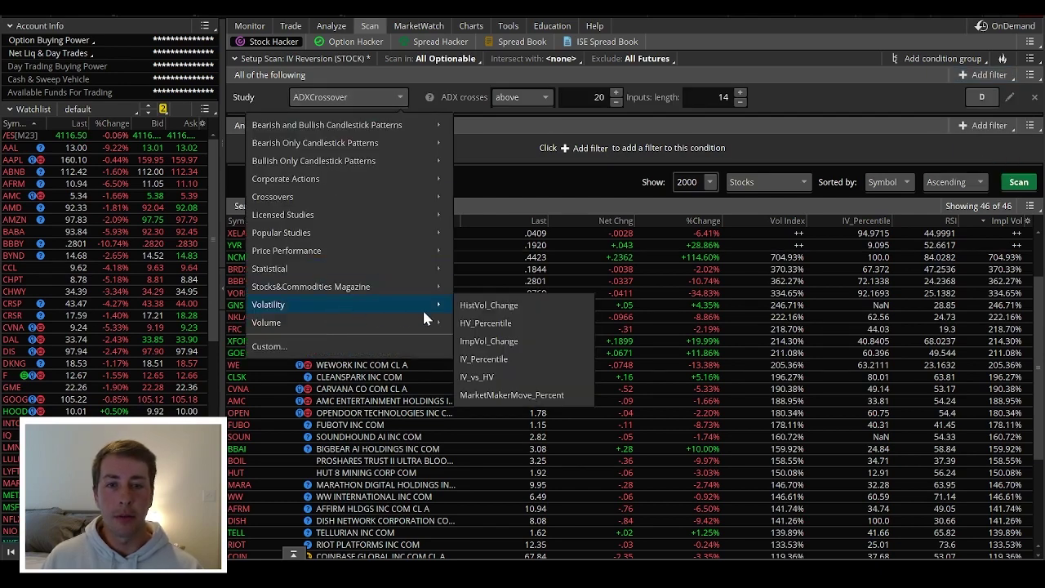
{"action": "left_click", "coordinate": [501, 365]}
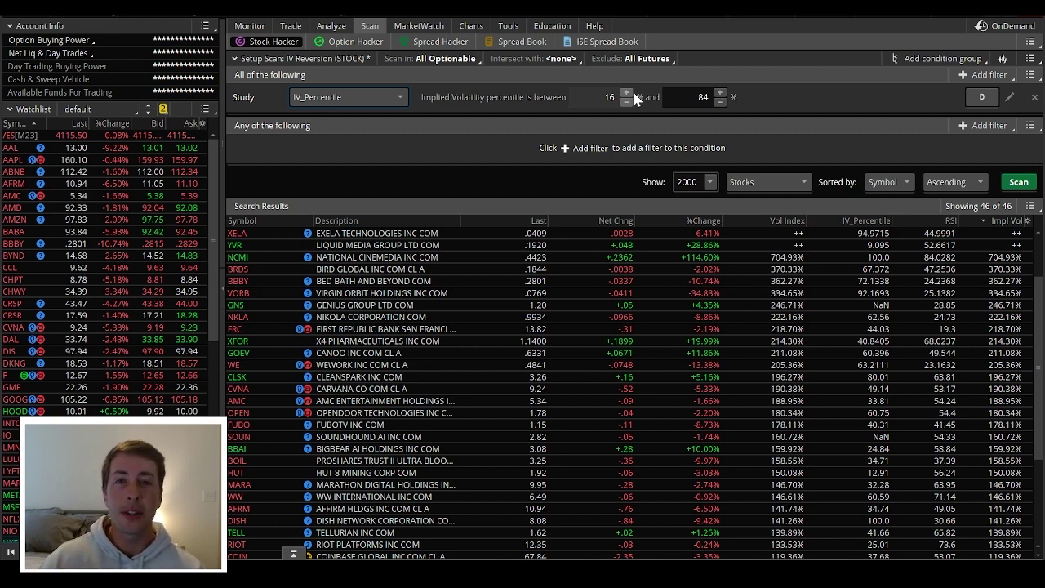
- Set the implied volatility percentile range to between 70% and 100% and run the scan
{"action": "double_click", "coordinate": [613, 98]}
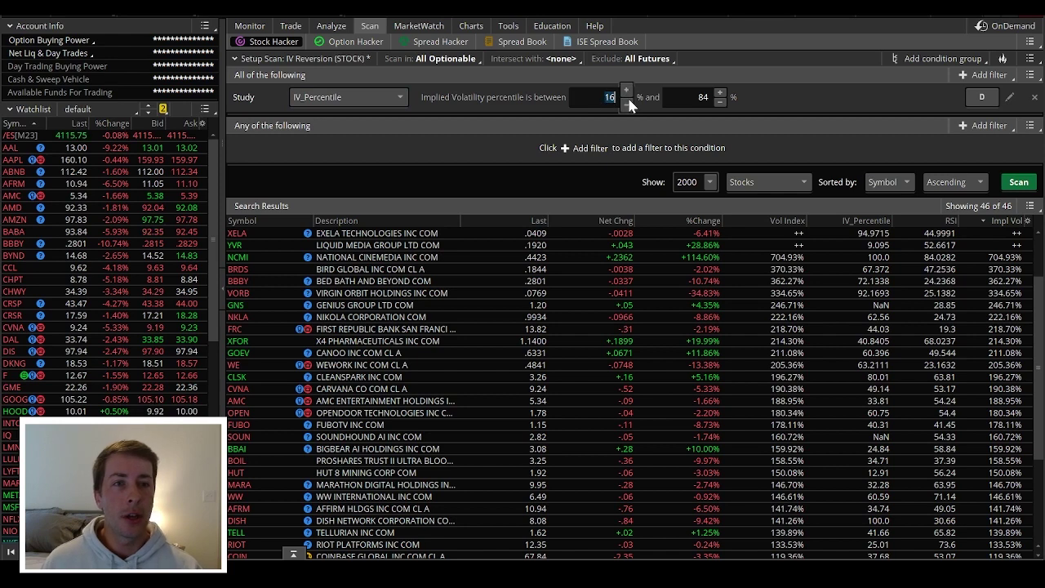
{"action": "key", "text": "Tab"}
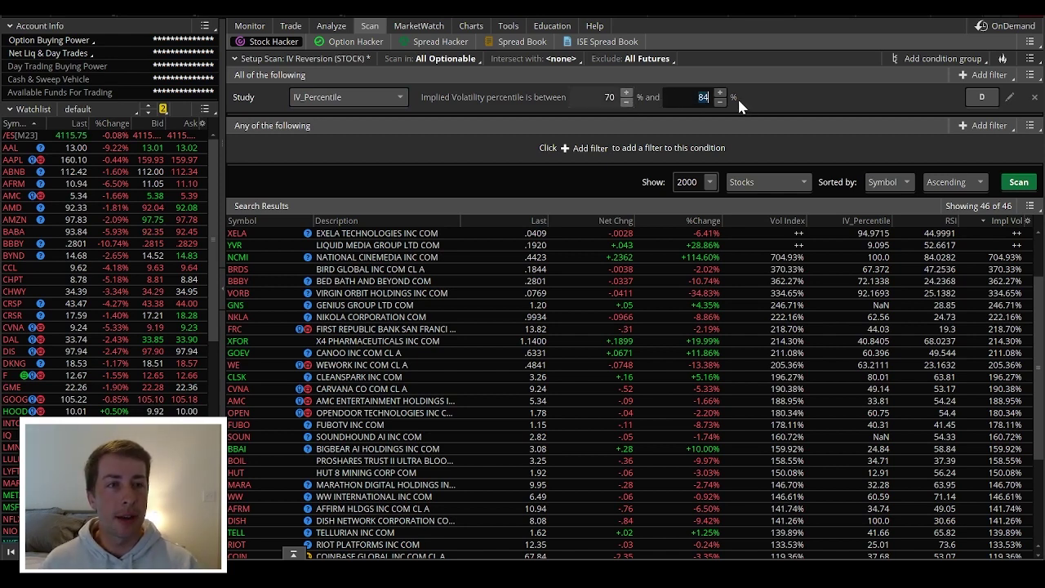
{"action": "type", "text": "100"}
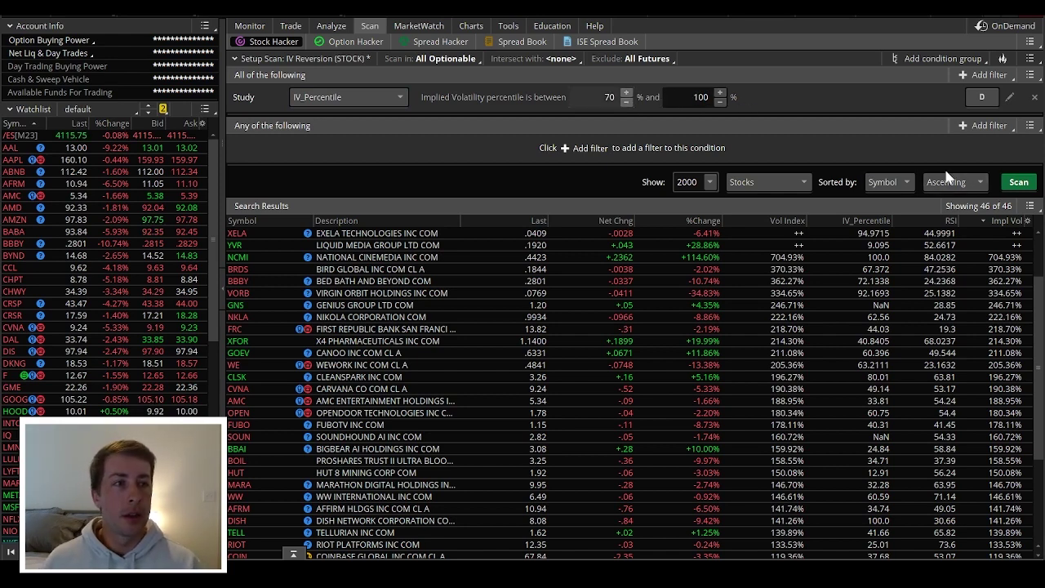
{"action": "left_click", "coordinate": [1019, 182]}
{"action": "left_click", "coordinate": [671, 145]}
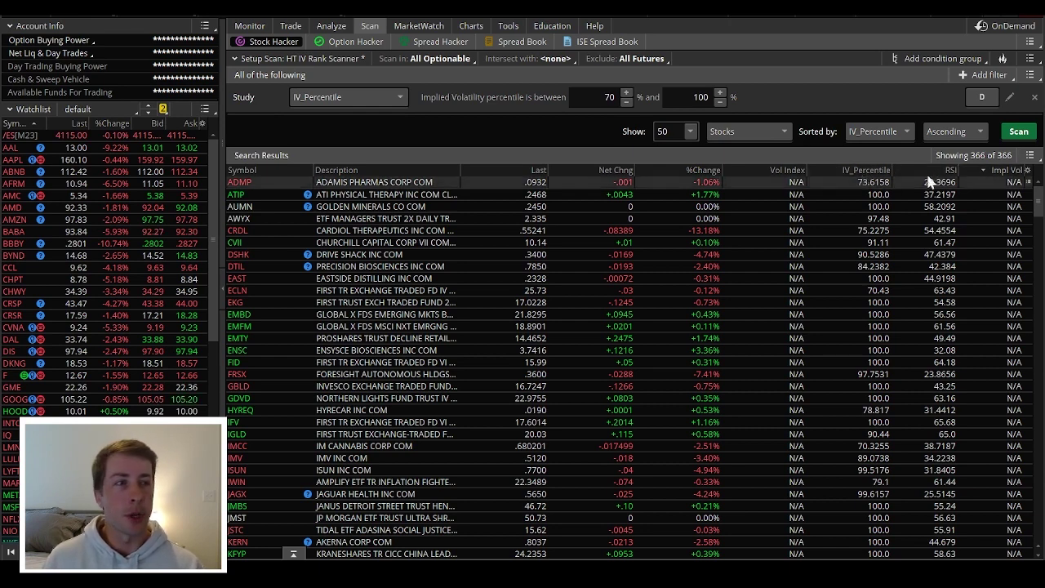
- Search the available result columns for "iv_" in the search results customization, and cancel
{"action": "left_click", "coordinate": [1026, 169]}
{"action": "left_click", "coordinate": [984, 187]}
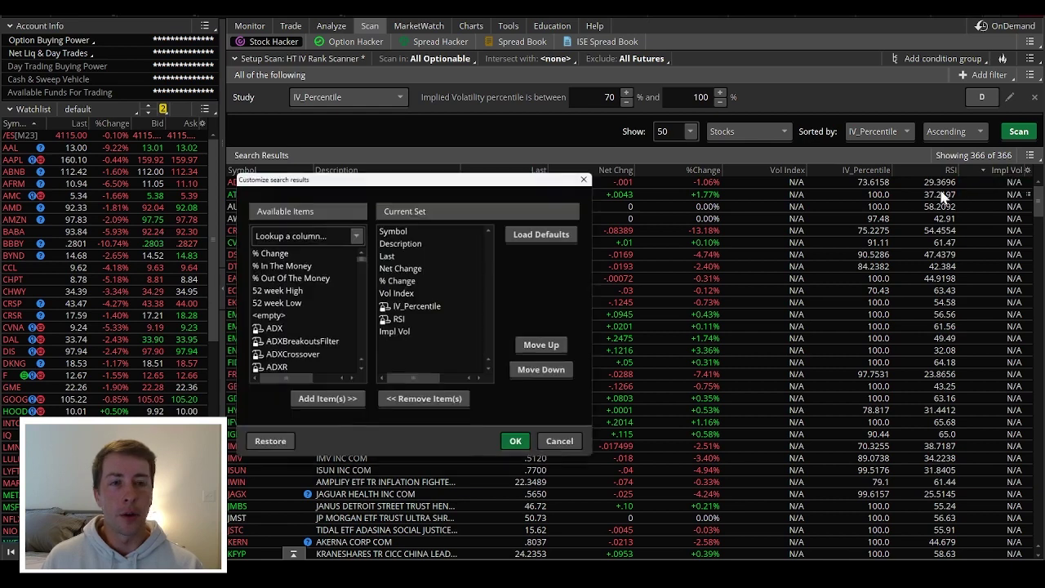
{"action": "left_click", "coordinate": [302, 235]}
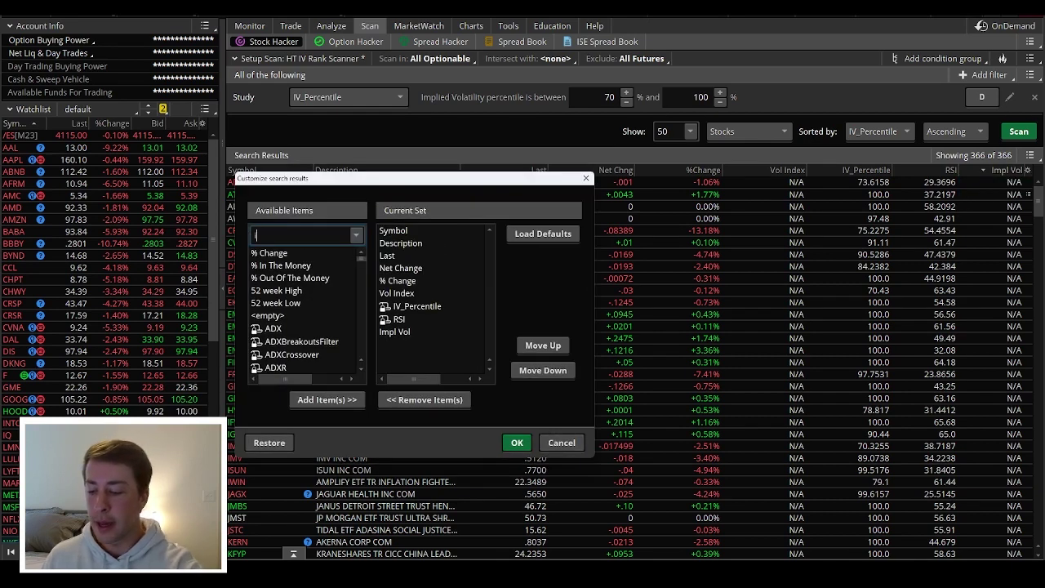
{"action": "type", "text": "iv"}
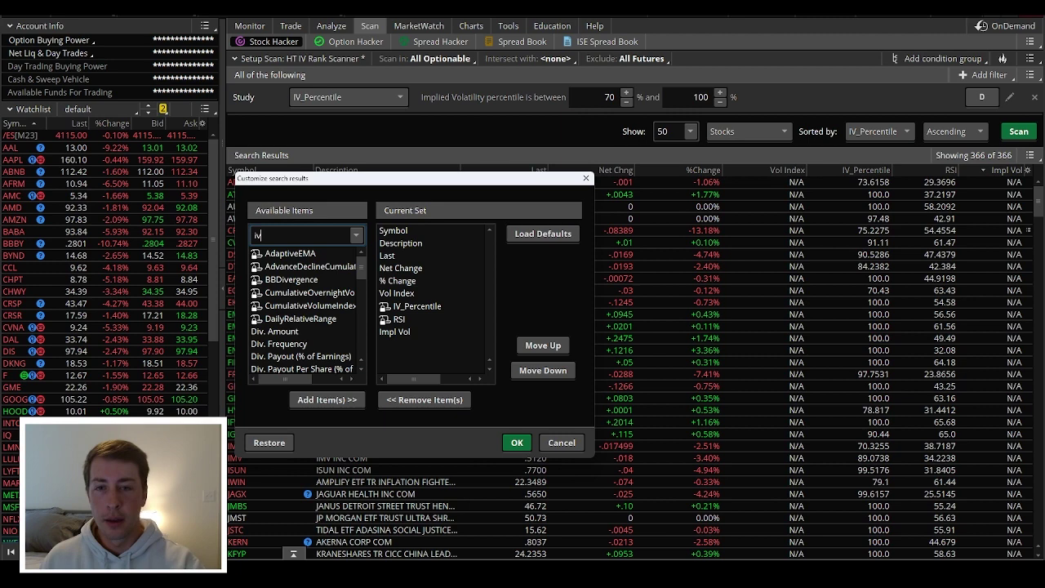
{"action": "type", "text": "_"}
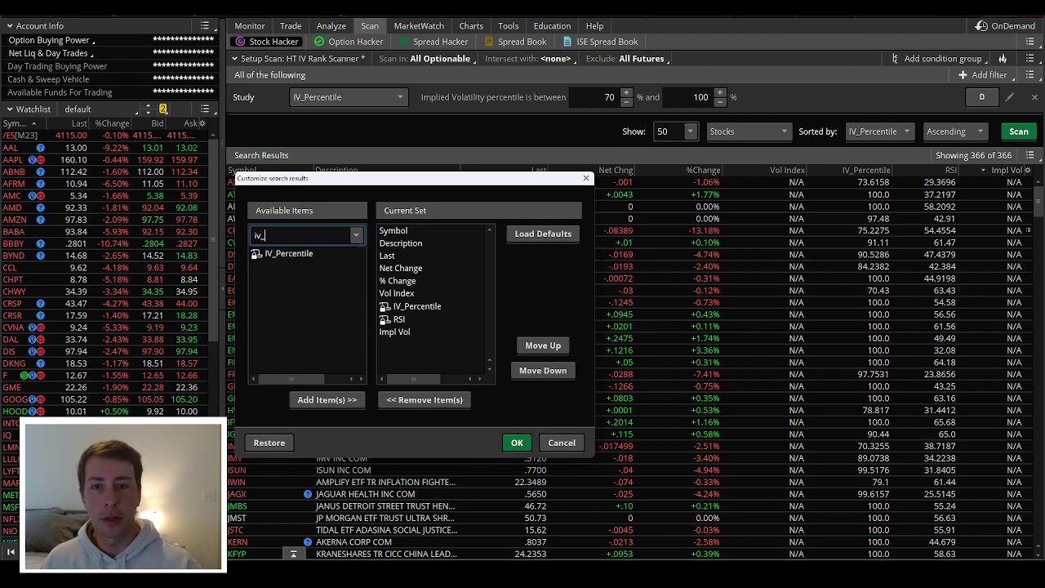
{"action": "left_click", "coordinate": [562, 443]}
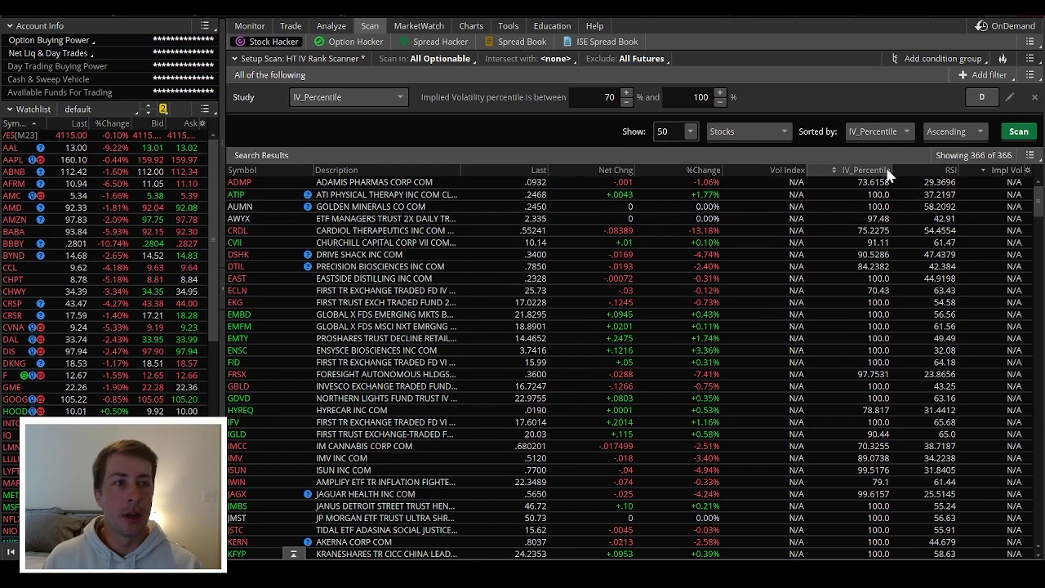
- Rerun the scan with up to 2000 results shown and browse the matches sorted by IV_Percentile in descending order
{"action": "left_click", "coordinate": [867, 172]}
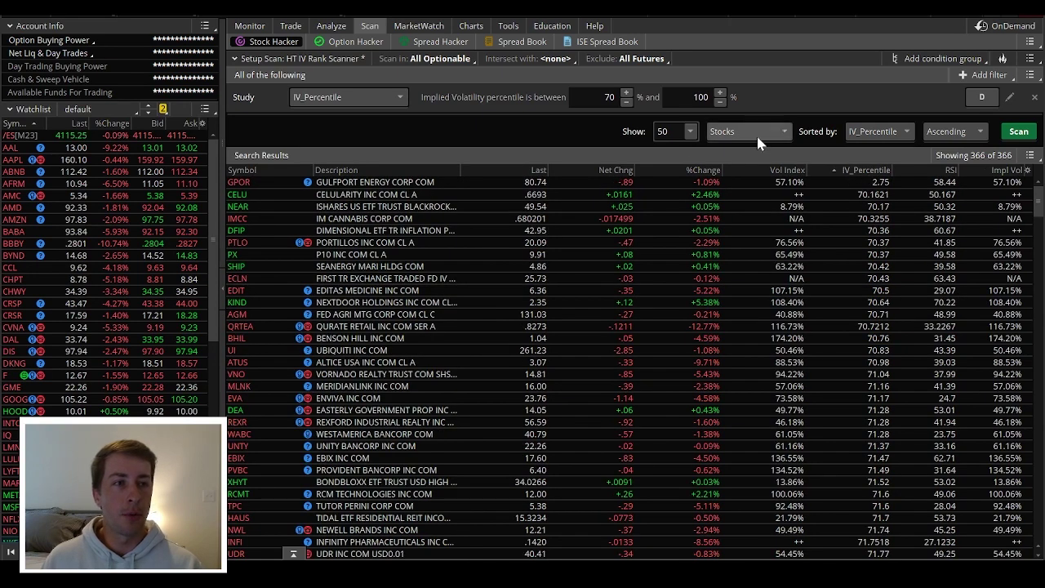
{"action": "left_click", "coordinate": [691, 131]}
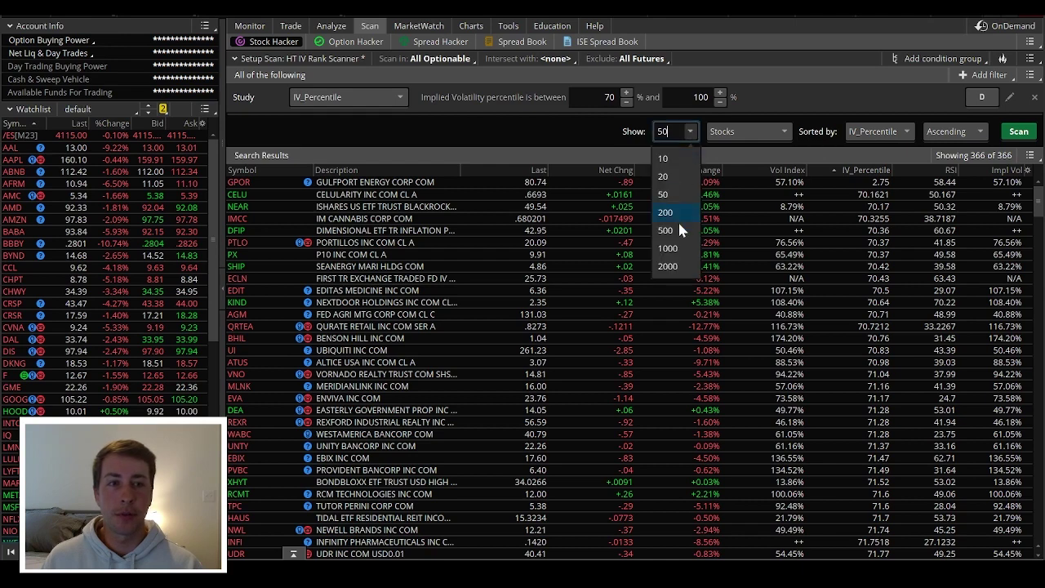
{"action": "left_click", "coordinate": [669, 269]}
{"action": "left_click", "coordinate": [679, 131]}
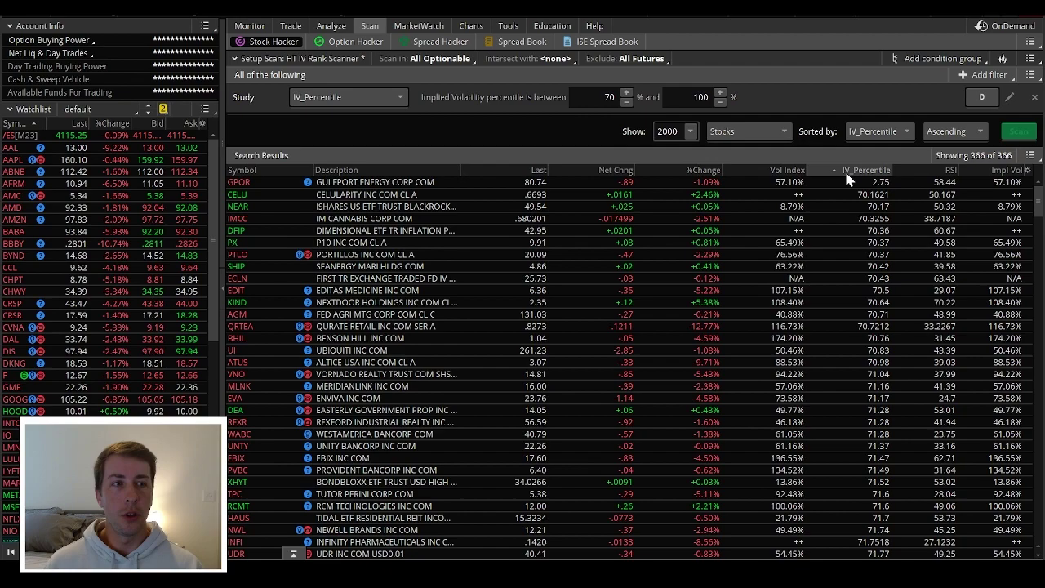
{"action": "left_click", "coordinate": [834, 171]}
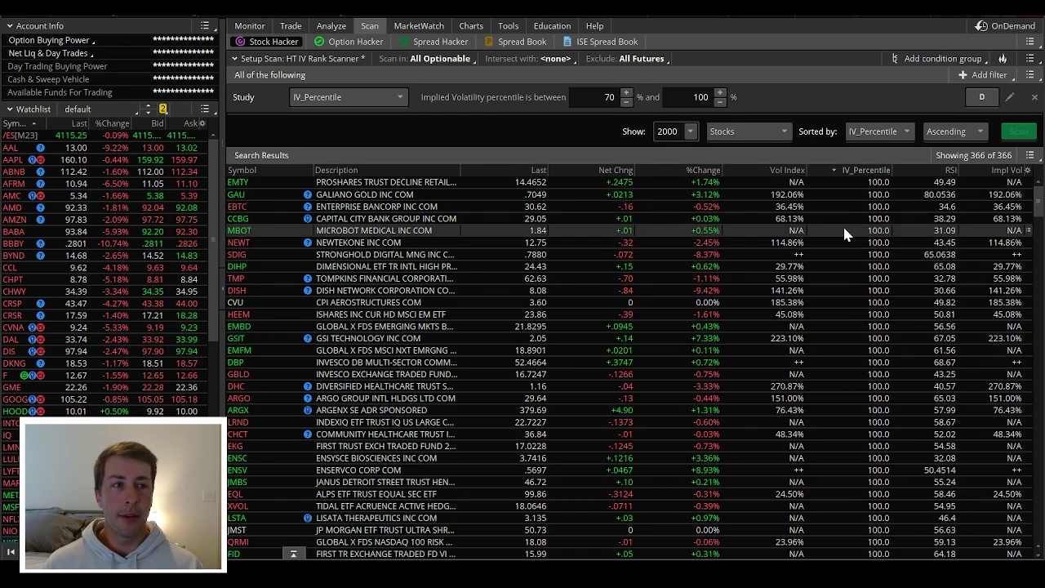
{"action": "scroll", "coordinate": [830, 236], "scroll_direction": "down", "scroll_amount": 10}
{"action": "scroll", "coordinate": [825, 277], "scroll_direction": "down", "scroll_amount": 10}
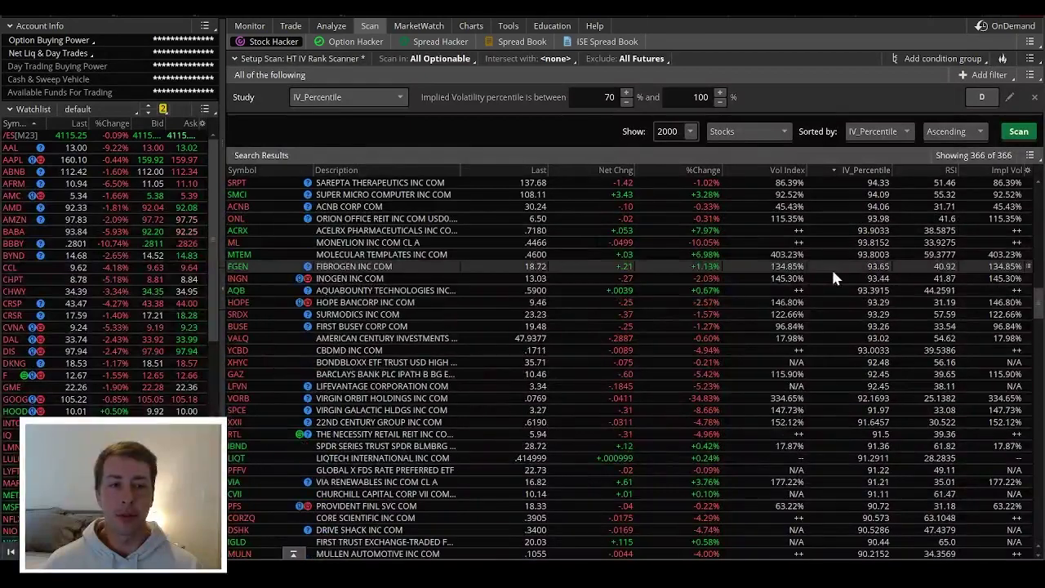
{"action": "scroll", "coordinate": [832, 277], "scroll_direction": "up", "scroll_amount": 8}
{"action": "scroll", "coordinate": [833, 277], "scroll_direction": "up", "scroll_amount": 10}
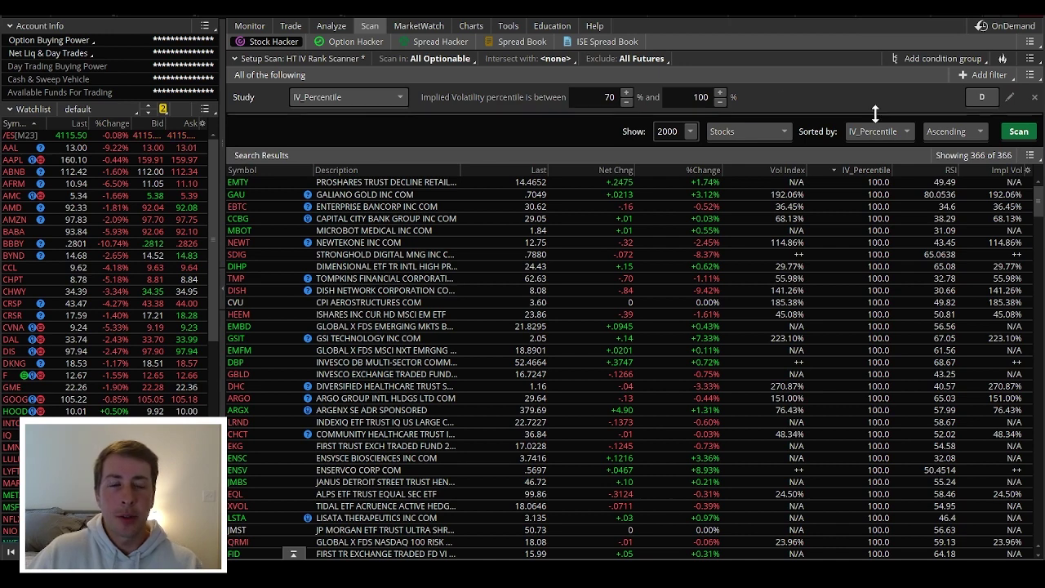
- Add a stock filter for Last with a minimum of 2.00 and run the scan
{"action": "left_click", "coordinate": [972, 78]}
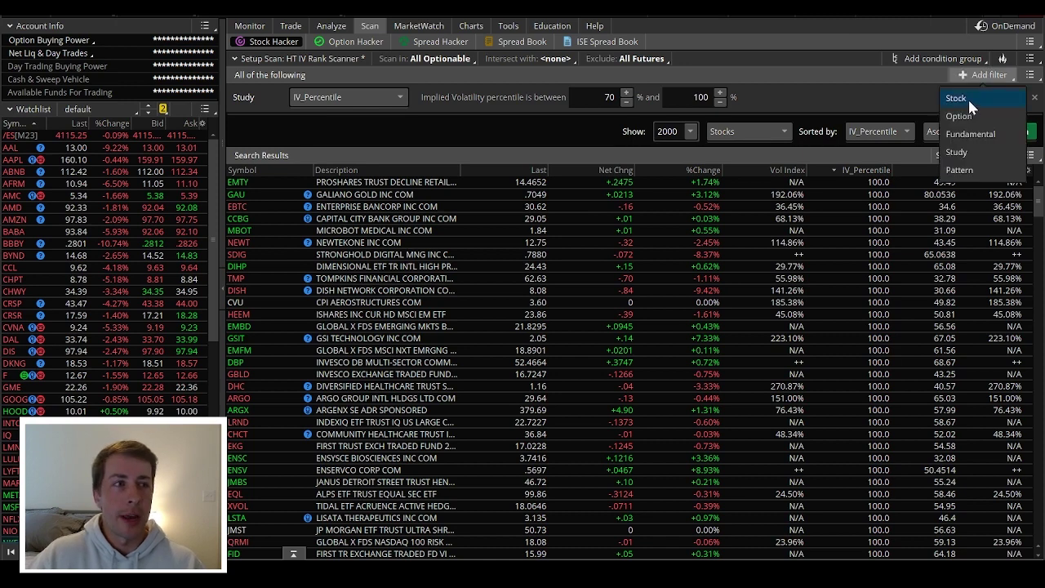
{"action": "left_click", "coordinate": [967, 97]}
{"action": "left_click", "coordinate": [383, 100]}
{"action": "scroll", "coordinate": [343, 206], "scroll_direction": "down", "scroll_amount": 5}
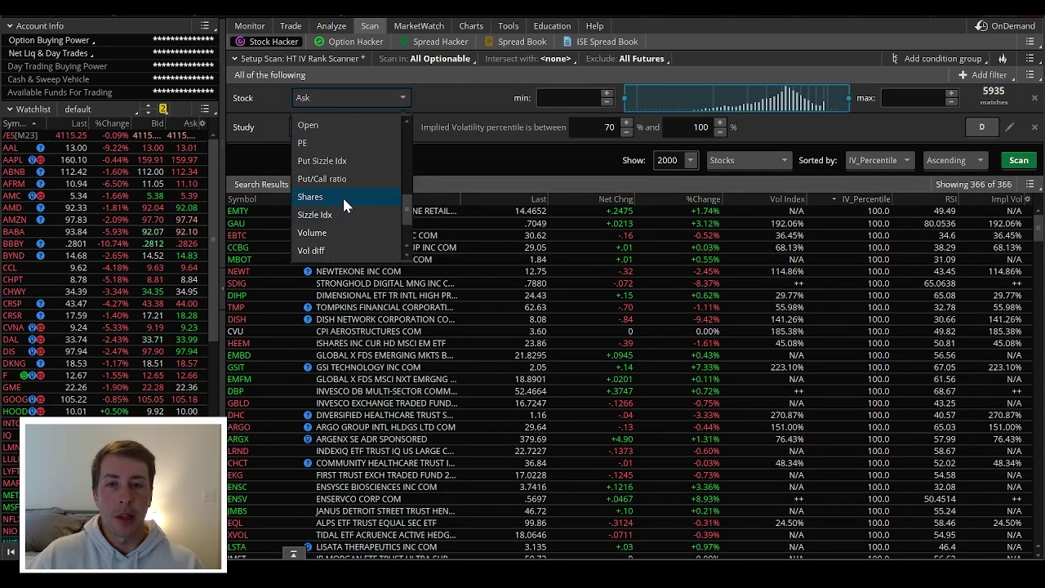
{"action": "scroll", "coordinate": [342, 195], "scroll_direction": "up", "scroll_amount": 3}
{"action": "left_click", "coordinate": [322, 157]}
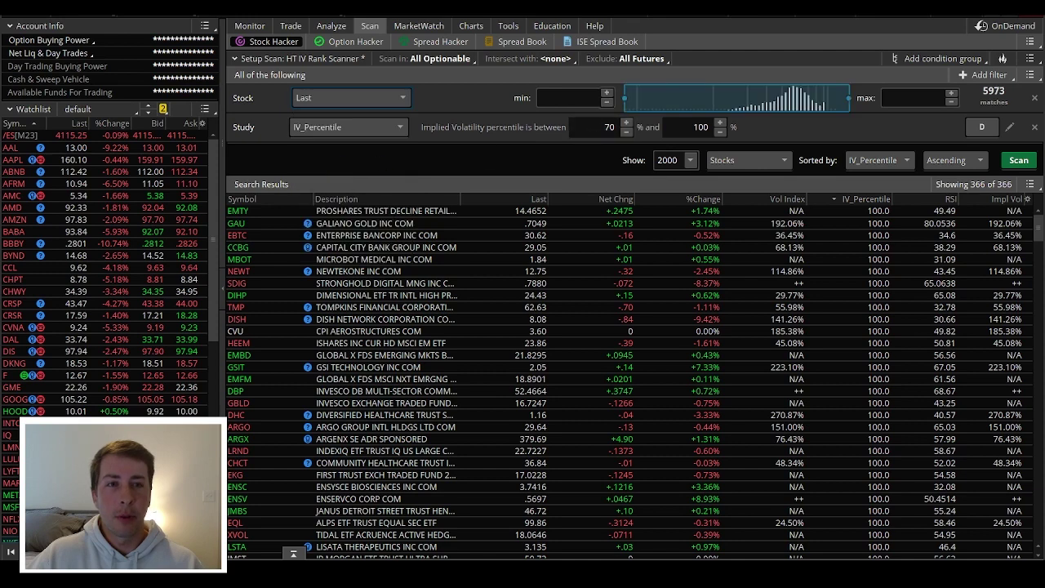
{"action": "left_click", "coordinate": [606, 92]}
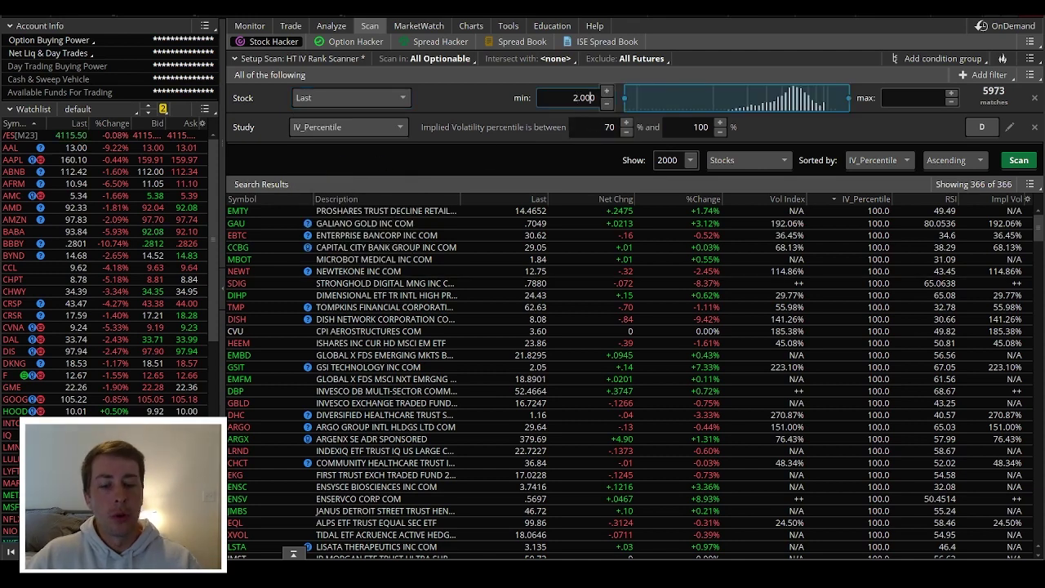
{"action": "left_click", "coordinate": [1018, 160]}
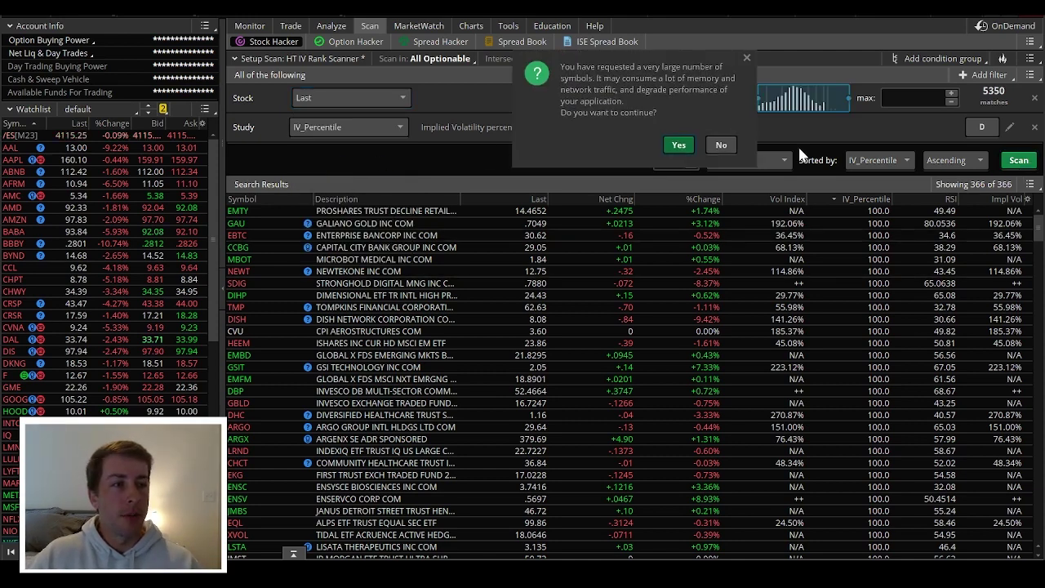
{"action": "left_click", "coordinate": [678, 147]}
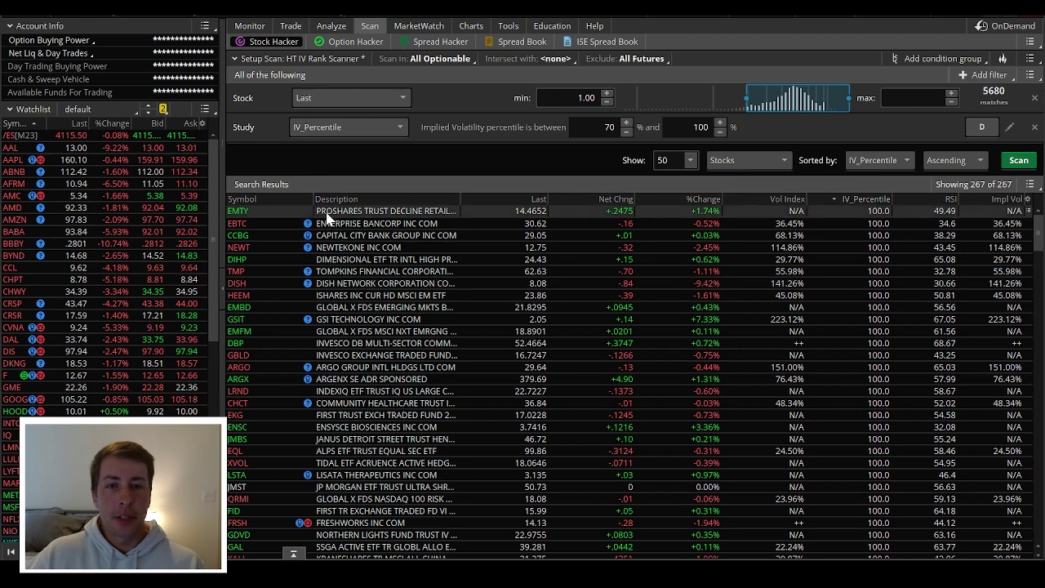
- Show the price chart for EMTY to inspect its implied volatility
{"action": "left_click", "coordinate": [471, 26]}
{"action": "left_click", "coordinate": [262, 59]}
{"action": "type", "text": "E"}
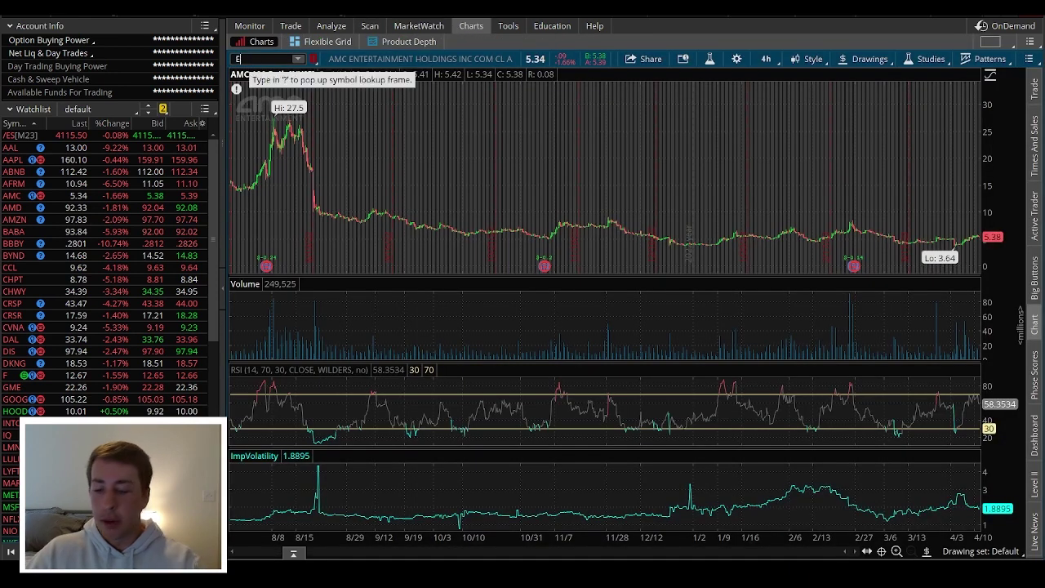
{"action": "type", "text": "MTY"}
{"action": "key", "text": "Return"}
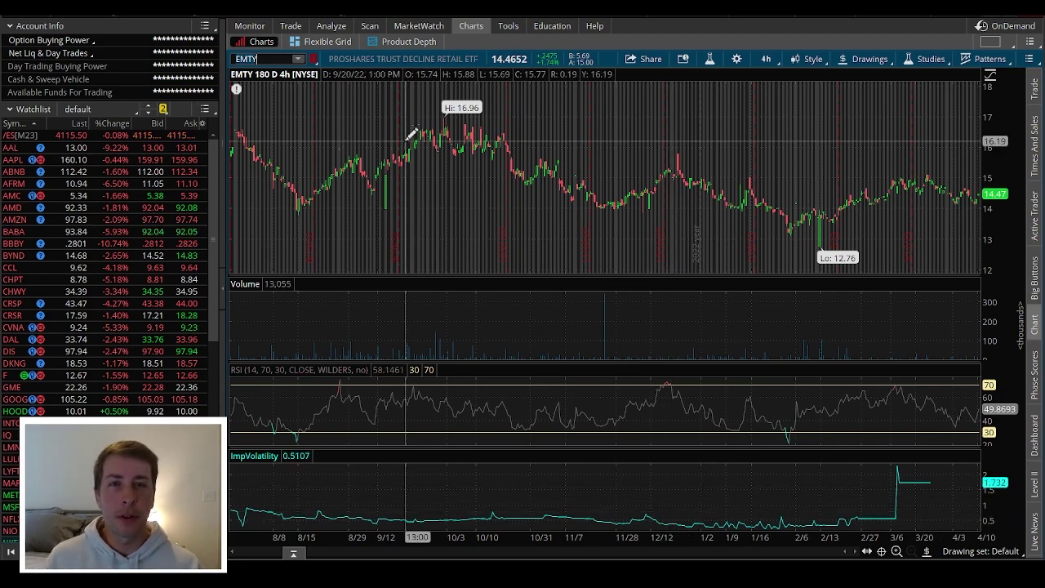
- Add a stock filter for Volume from 2,000,000 to 200,000,000 to the IV percentile scan and run it
{"action": "left_click", "coordinate": [370, 26]}
{"action": "left_click", "coordinate": [984, 74]}
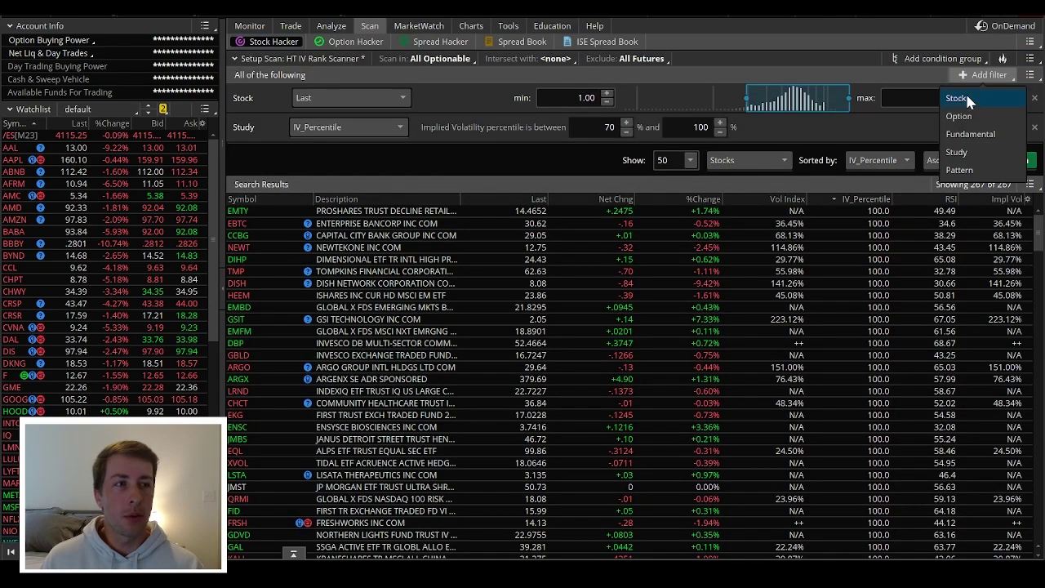
{"action": "left_click", "coordinate": [967, 93]}
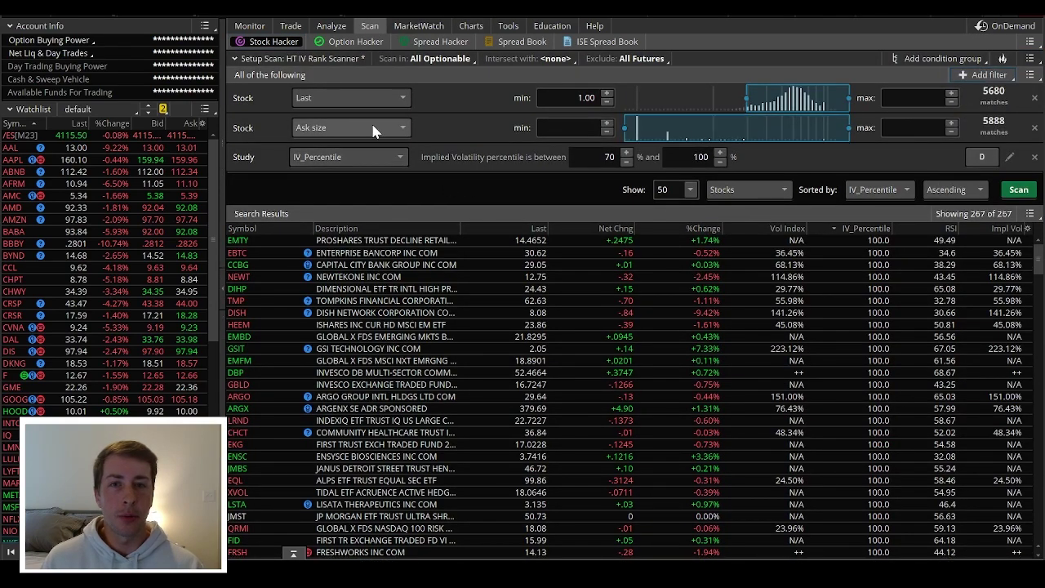
{"action": "left_click", "coordinate": [395, 127]}
{"action": "scroll", "coordinate": [367, 212], "scroll_direction": "down", "scroll_amount": 7}
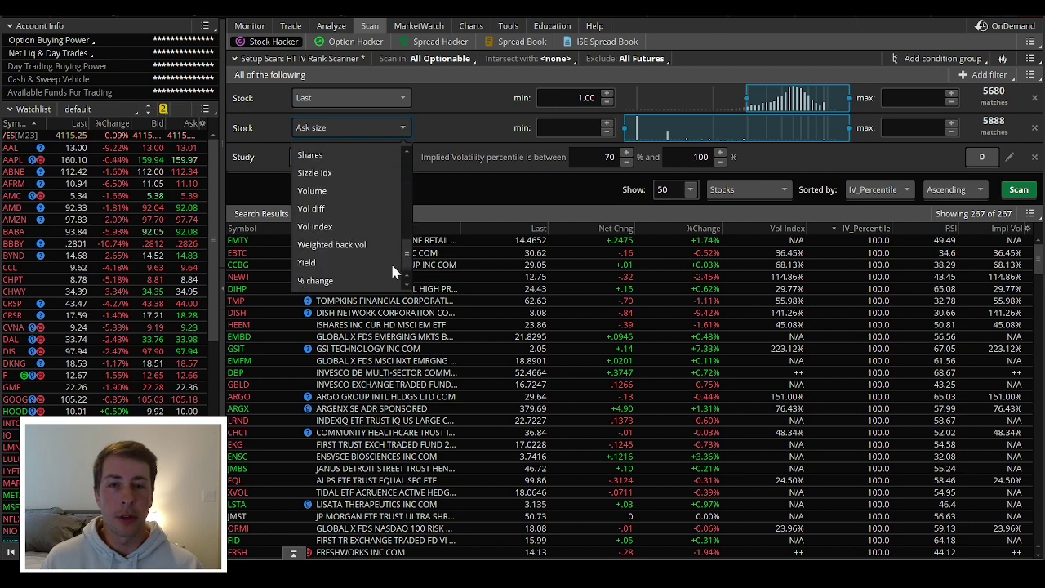
{"action": "left_click", "coordinate": [333, 190]}
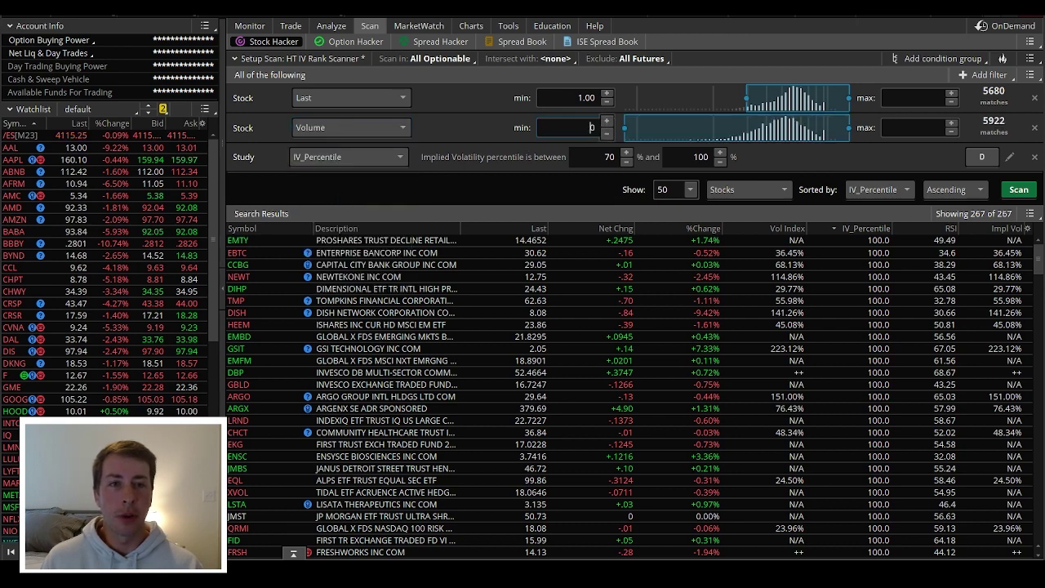
{"action": "double_click", "coordinate": [592, 127]}
{"action": "type", "text": "2000000"}
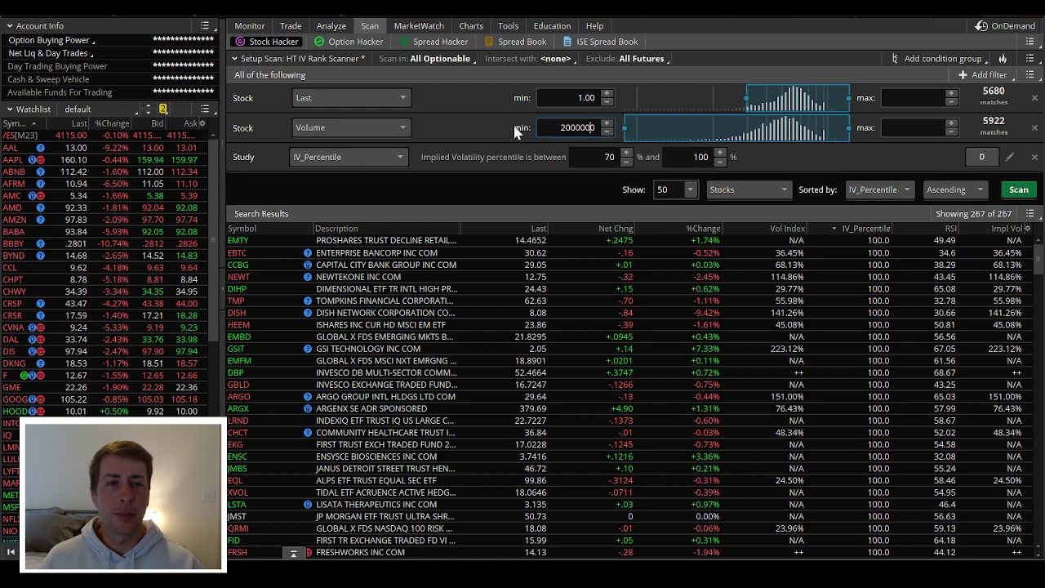
{"action": "left_click", "coordinate": [893, 128]}
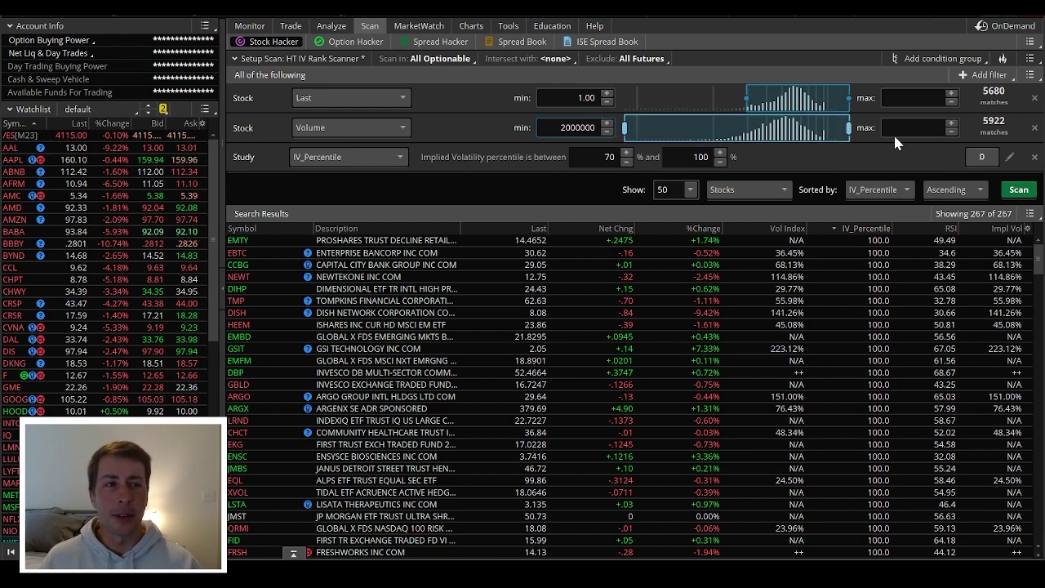
{"action": "type", "text": "200000000"}
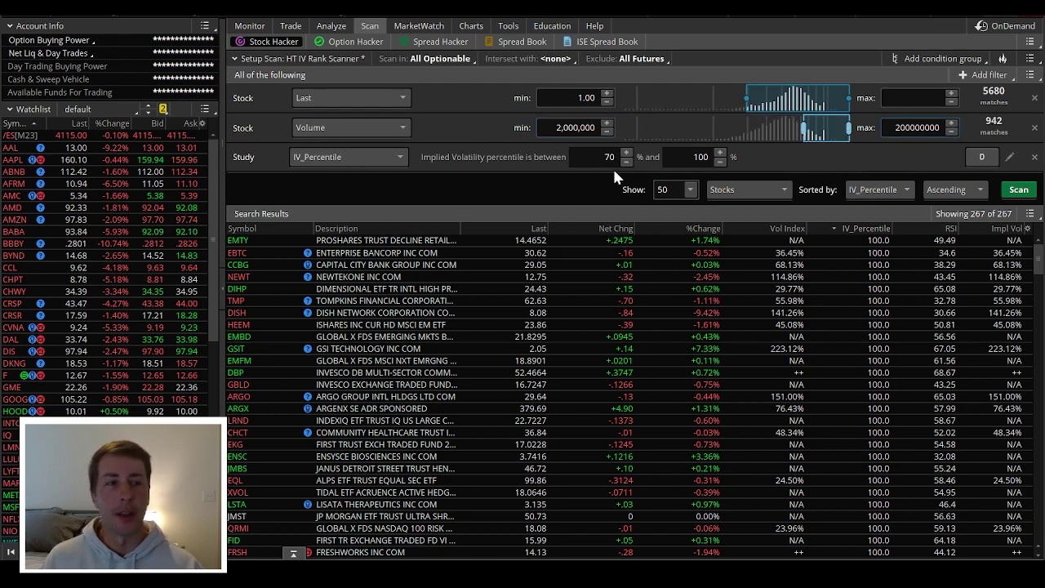
{"action": "left_click", "coordinate": [1013, 190]}
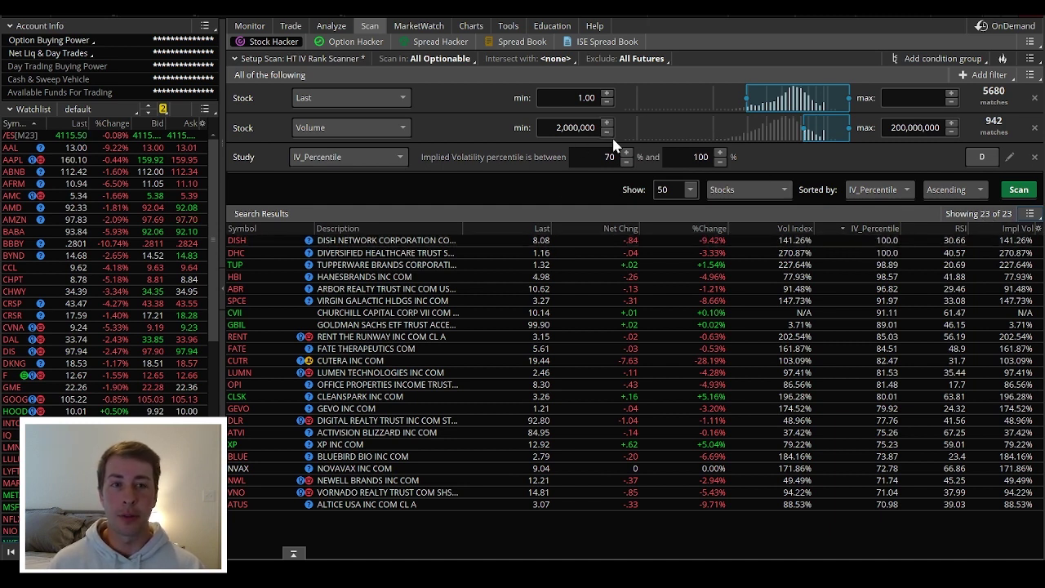
- Raise the Last filter's minimum to 2.00, rerun the scan and sort the results by IV_Percentile in descending order
{"action": "left_click", "coordinate": [607, 93]}
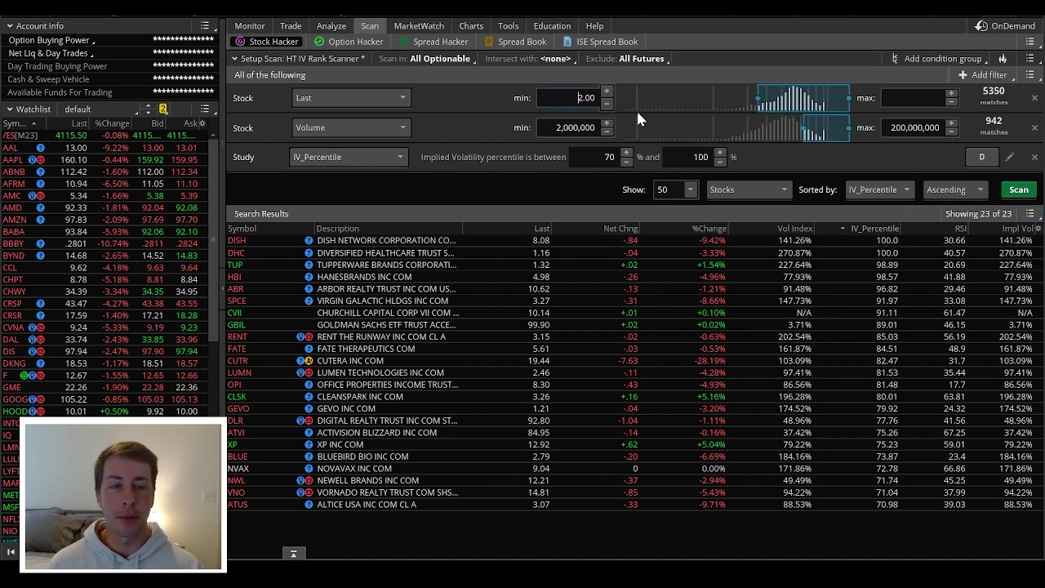
{"action": "left_click", "coordinate": [1018, 190]}
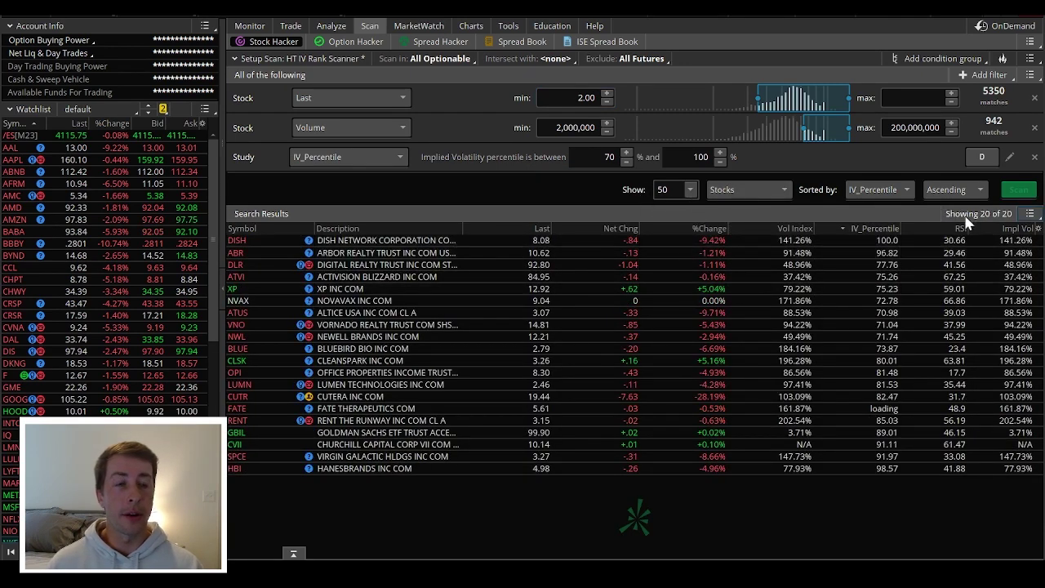
{"action": "left_click", "coordinate": [872, 229]}
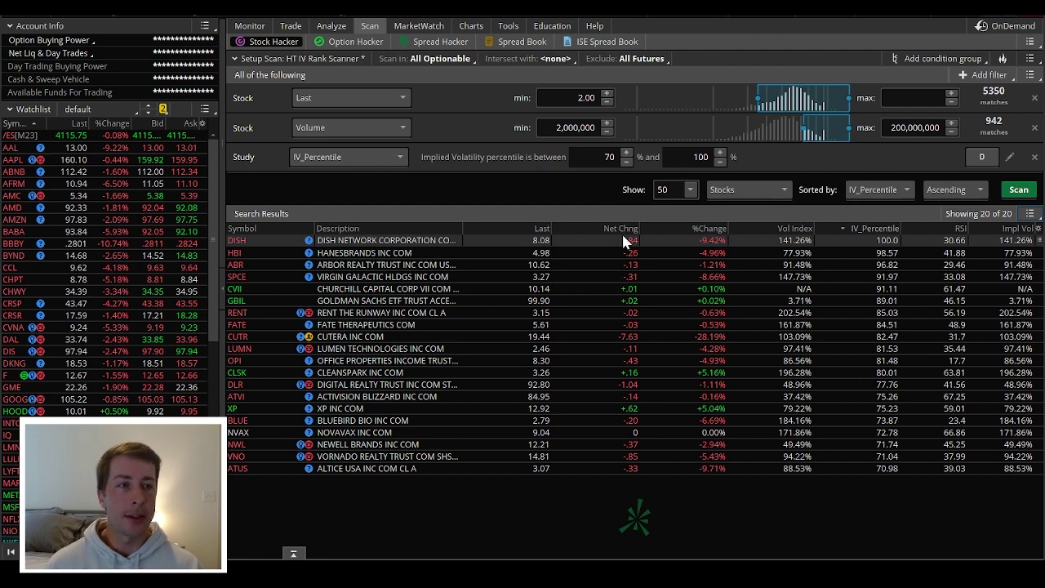
- Show the DISH price chart on the 1 Y : 1D time frame to inspect its implied volatility
{"action": "left_click", "coordinate": [470, 29]}
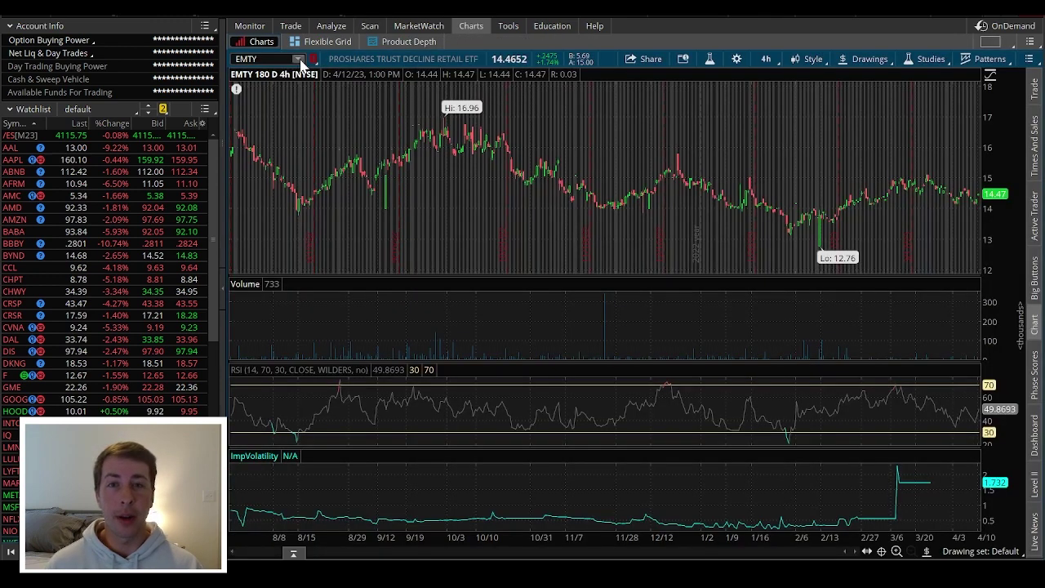
{"action": "left_click", "coordinate": [257, 59]}
{"action": "type", "text": "DISH"}
{"action": "key", "text": "Return"}
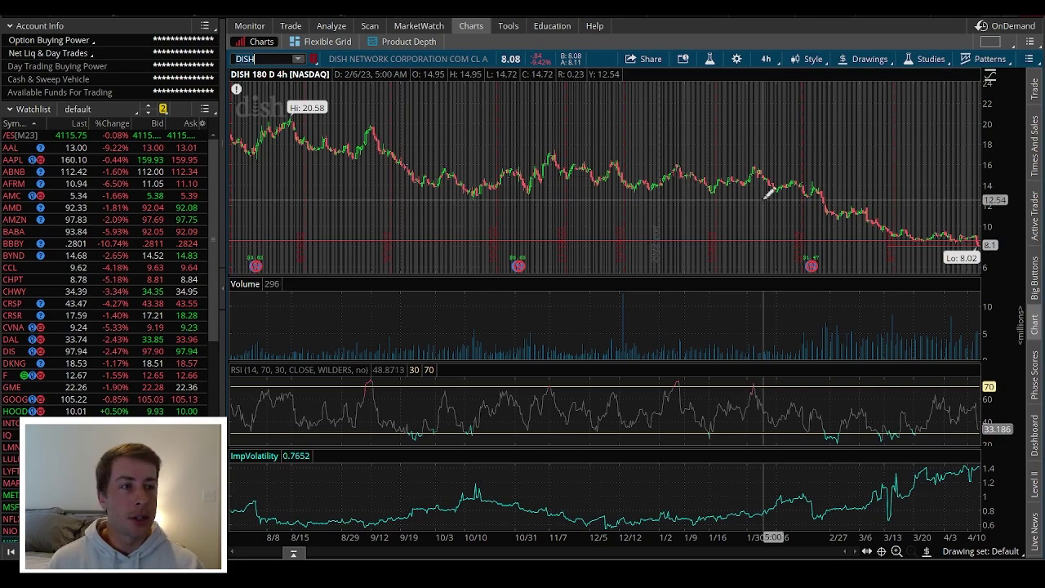
{"action": "left_click", "coordinate": [769, 59]}
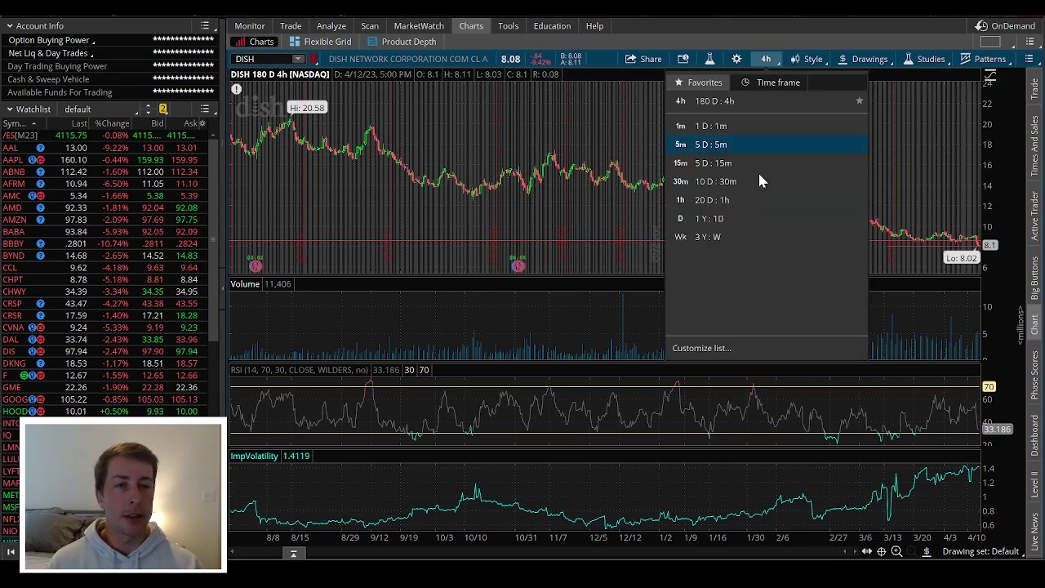
{"action": "left_click", "coordinate": [724, 218]}
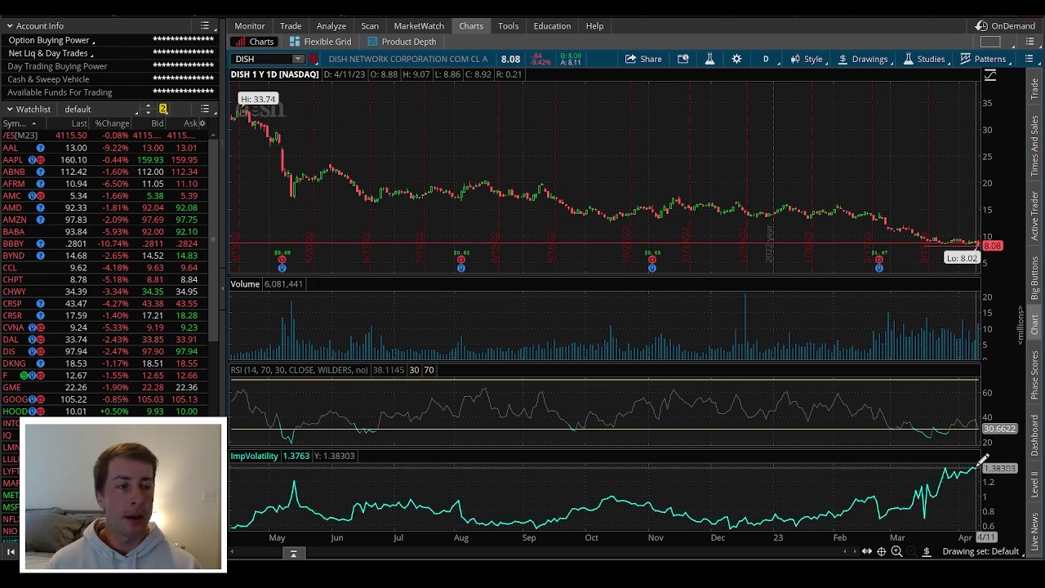
- Look at the implied volatility on the AMC chart for comparison, and return to the DISH chart
{"action": "left_click", "coordinate": [256, 55]}
{"action": "type", "text": "AMC"}
{"action": "key", "text": "Return"}
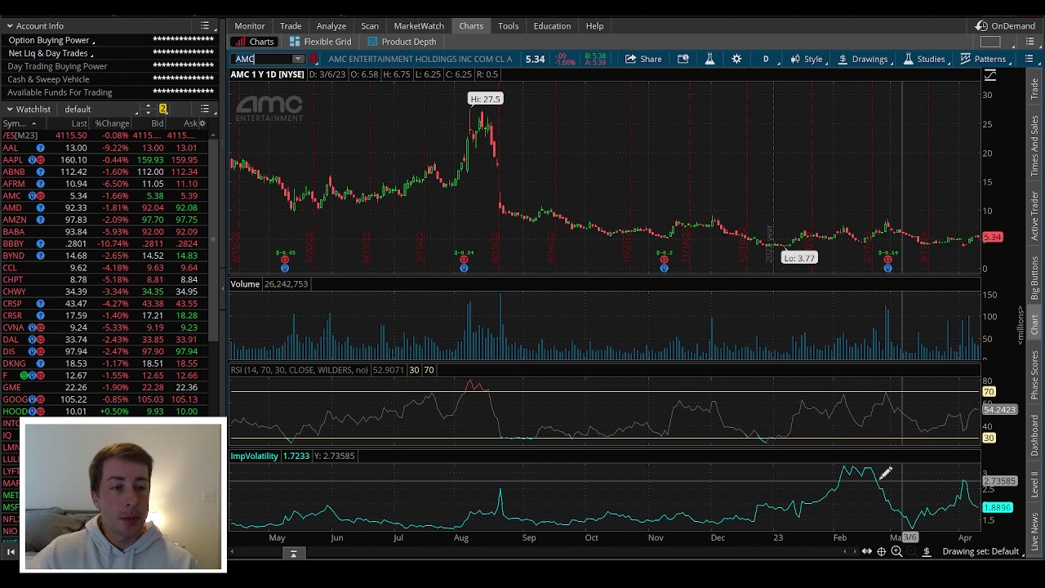
{"action": "type", "text": "DISH"}
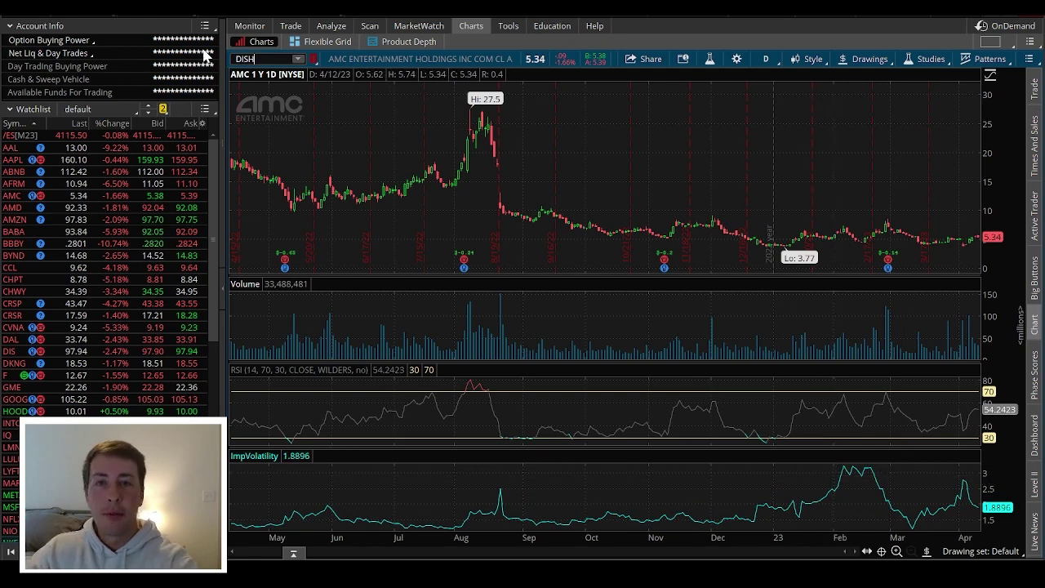
{"action": "key", "text": "Return"}
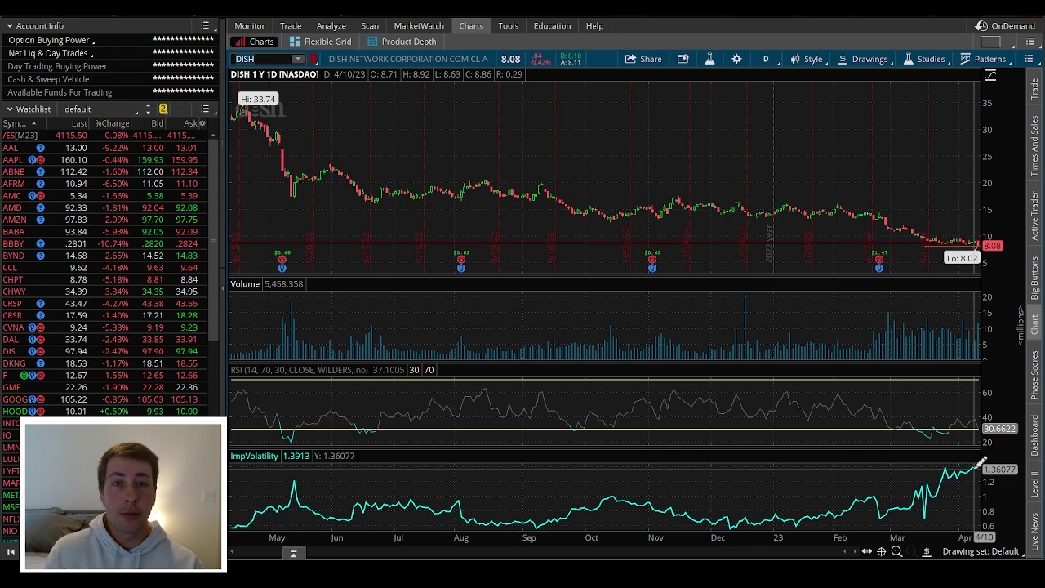
- Check the IV_Percentile values in the stock scan results and reopen the DISH chart
{"action": "left_click", "coordinate": [368, 27]}
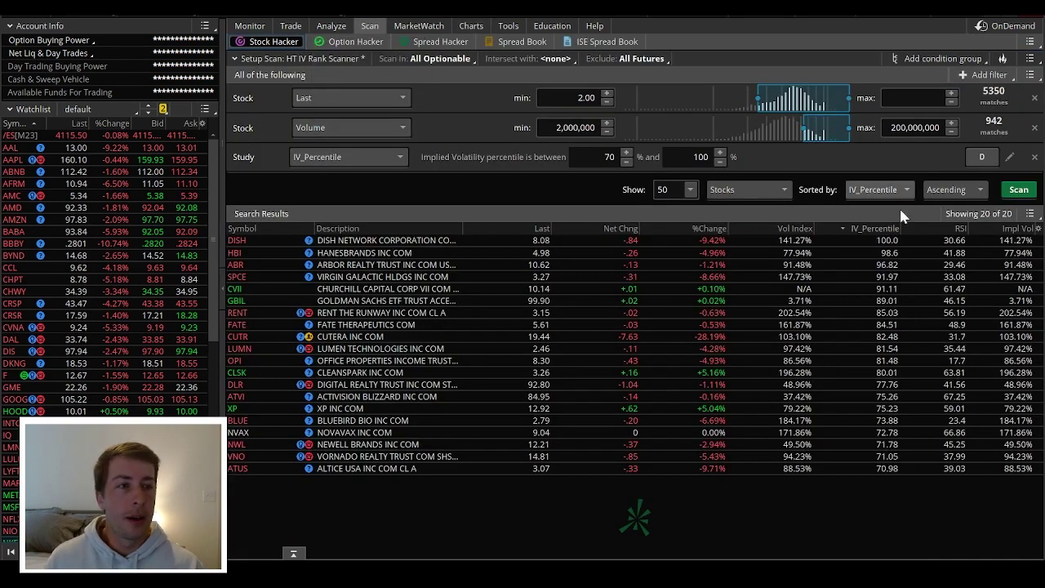
{"action": "mouse_move", "coordinate": [471, 30]}
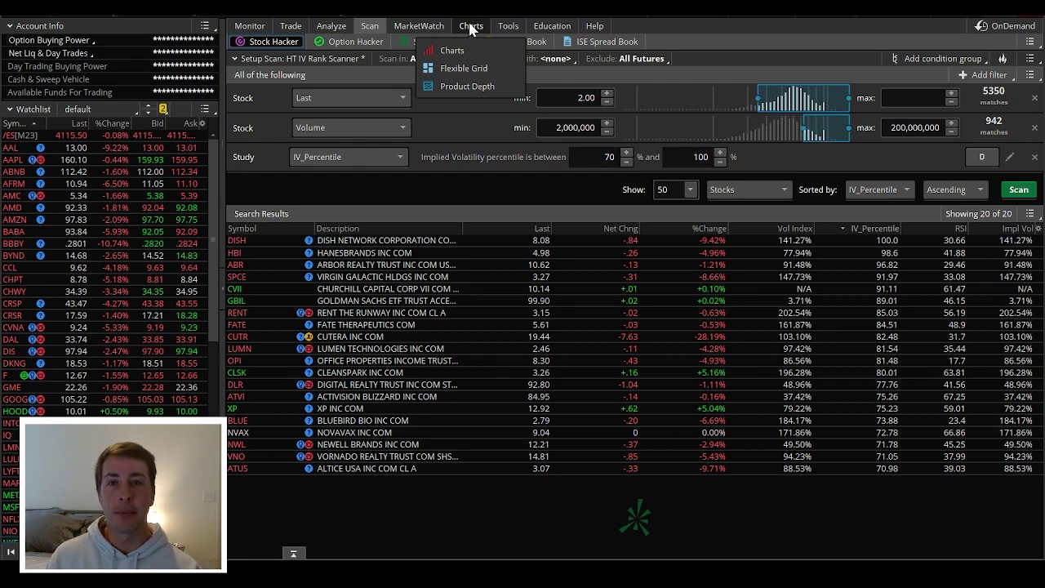
{"action": "left_click", "coordinate": [473, 33]}
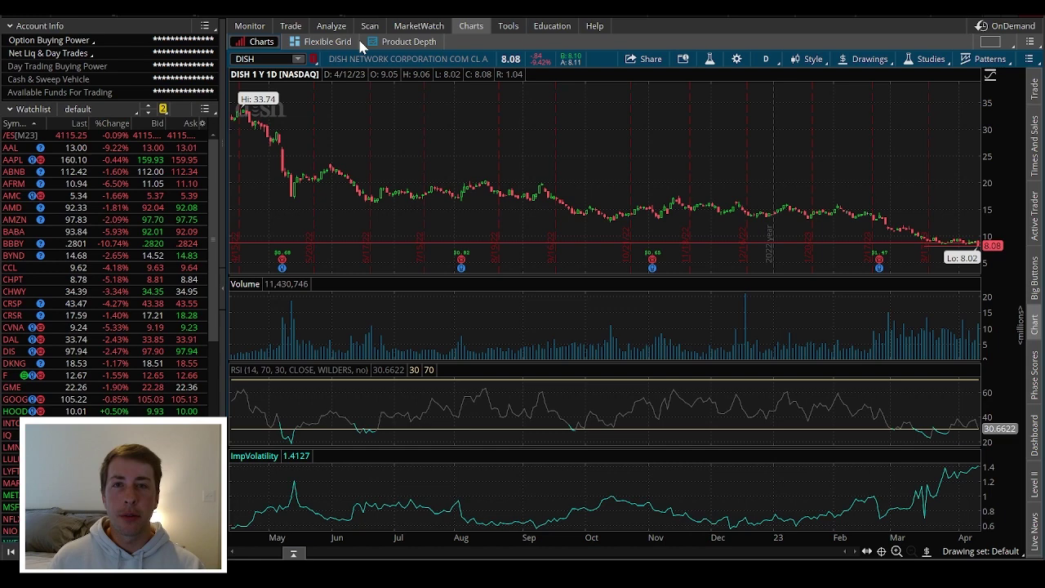
- Open the DISH option chain, collapse the 14 APR 23 expiration and examine the 16 JUN 23 puts
{"action": "left_click", "coordinate": [293, 26]}
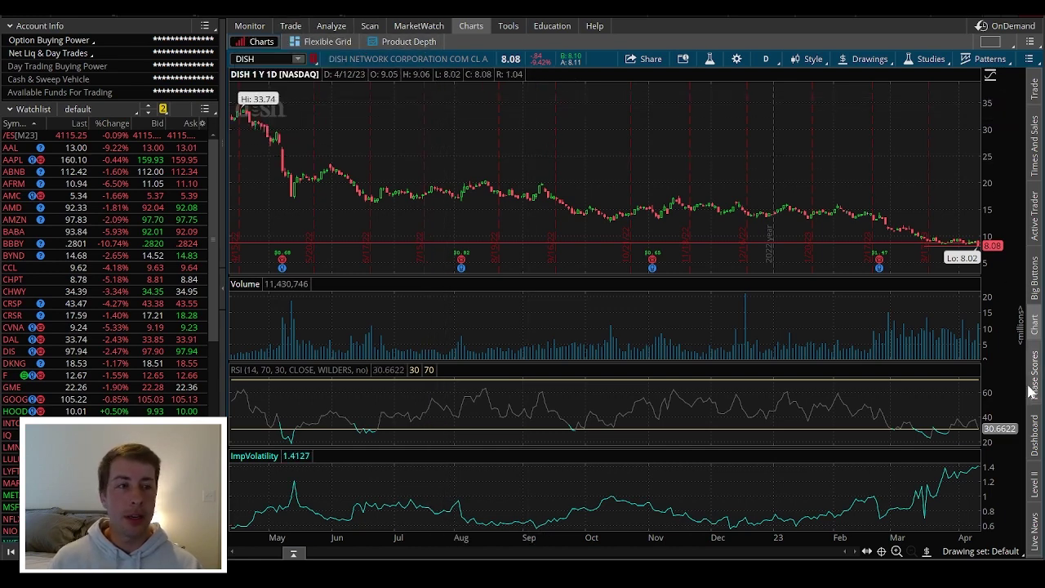
{"action": "left_click", "coordinate": [291, 33]}
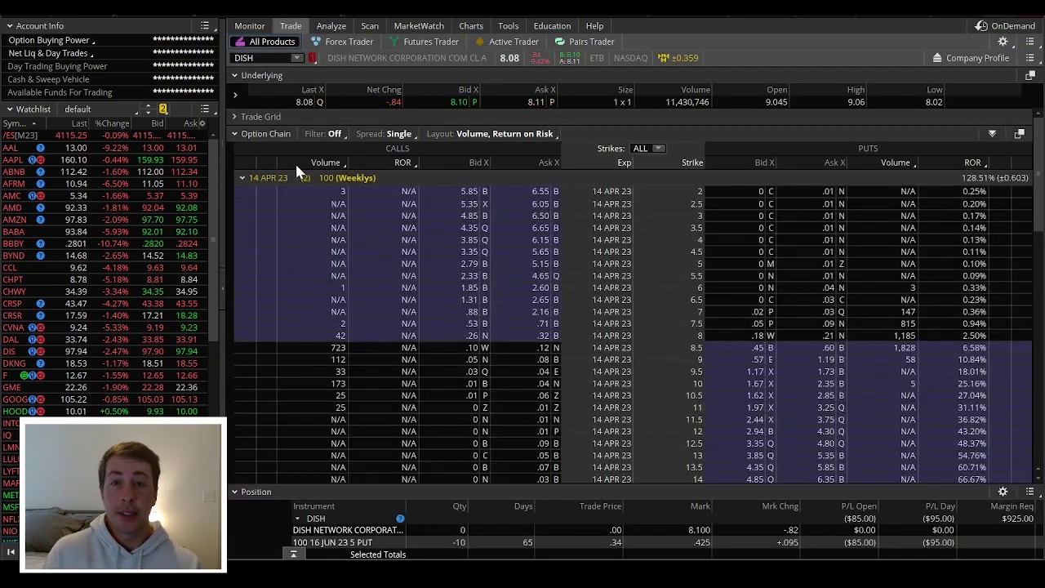
{"action": "left_click", "coordinate": [265, 180]}
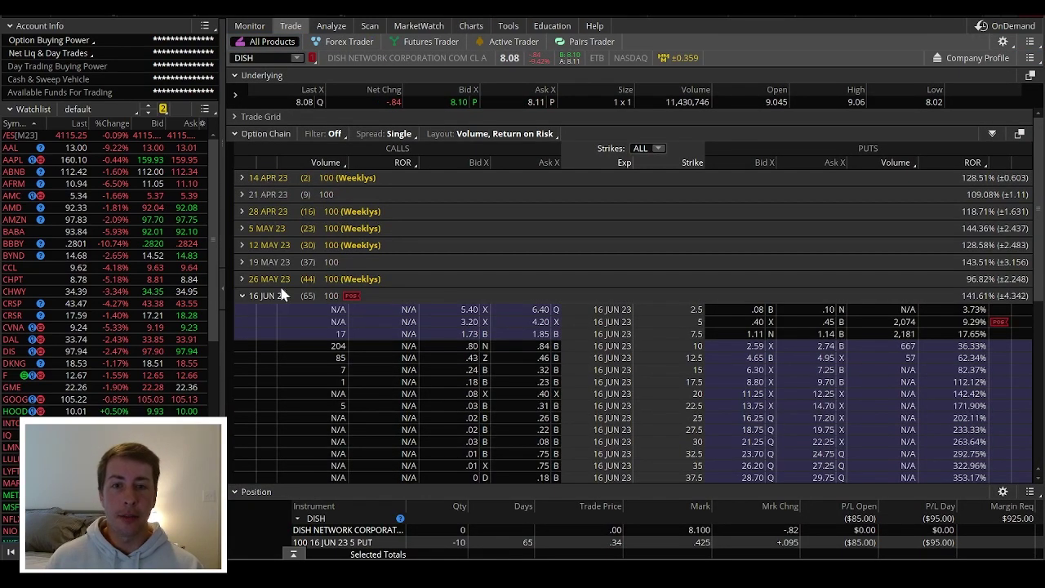
{"action": "scroll", "coordinate": [325, 286], "scroll_direction": "down", "scroll_amount": 1}
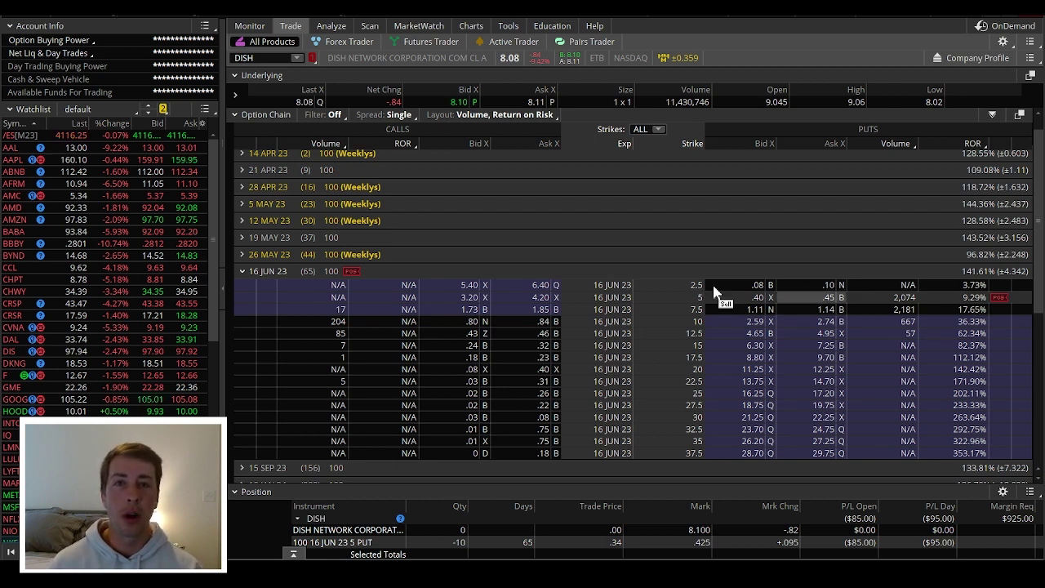
- Change the ROR column of the DISH option chain to Return on Capital
{"action": "left_click", "coordinate": [976, 144]}
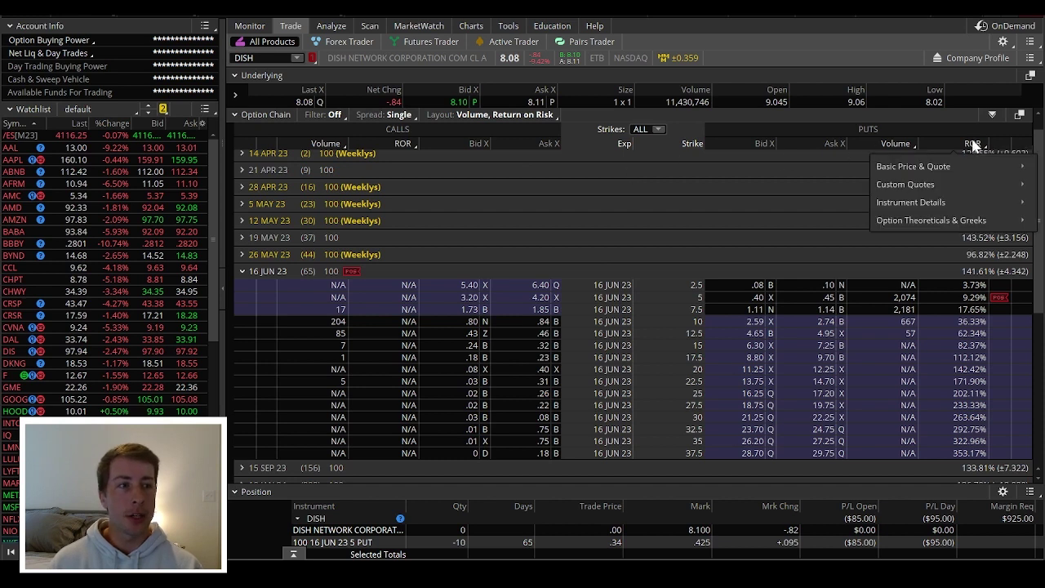
{"action": "mouse_move", "coordinate": [936, 169]}
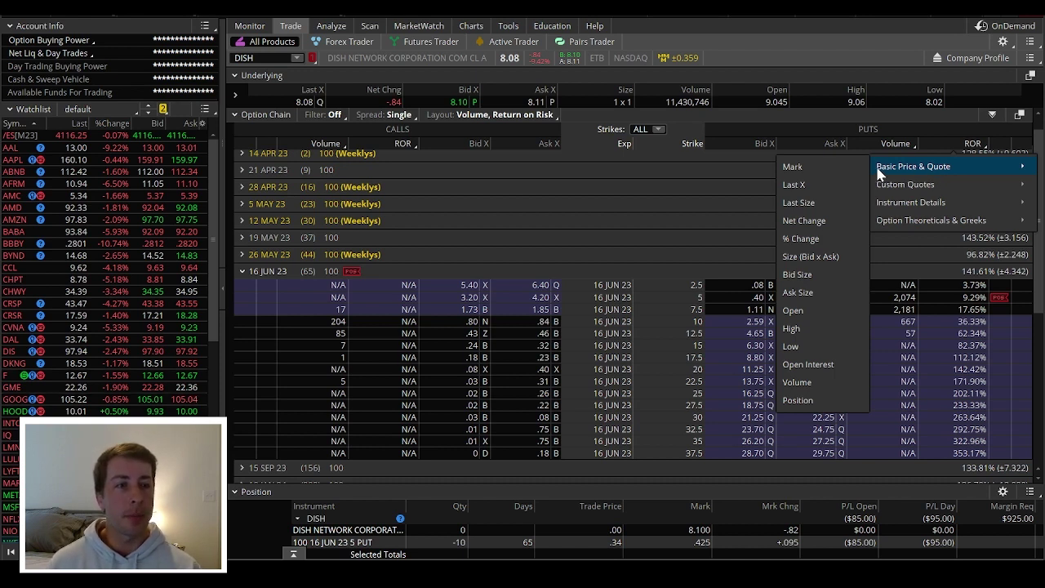
{"action": "mouse_move", "coordinate": [939, 221]}
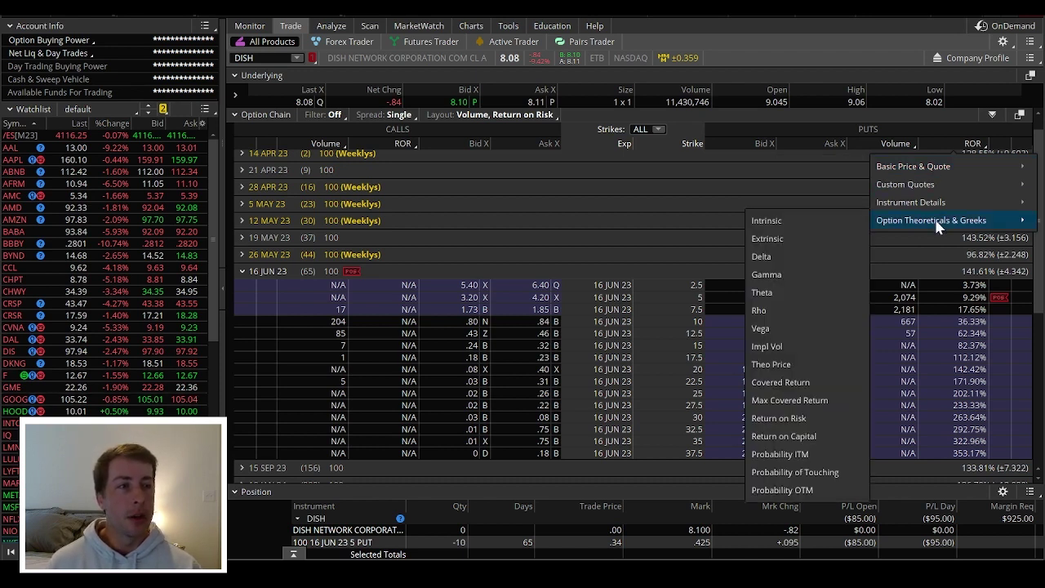
{"action": "left_click", "coordinate": [796, 437]}
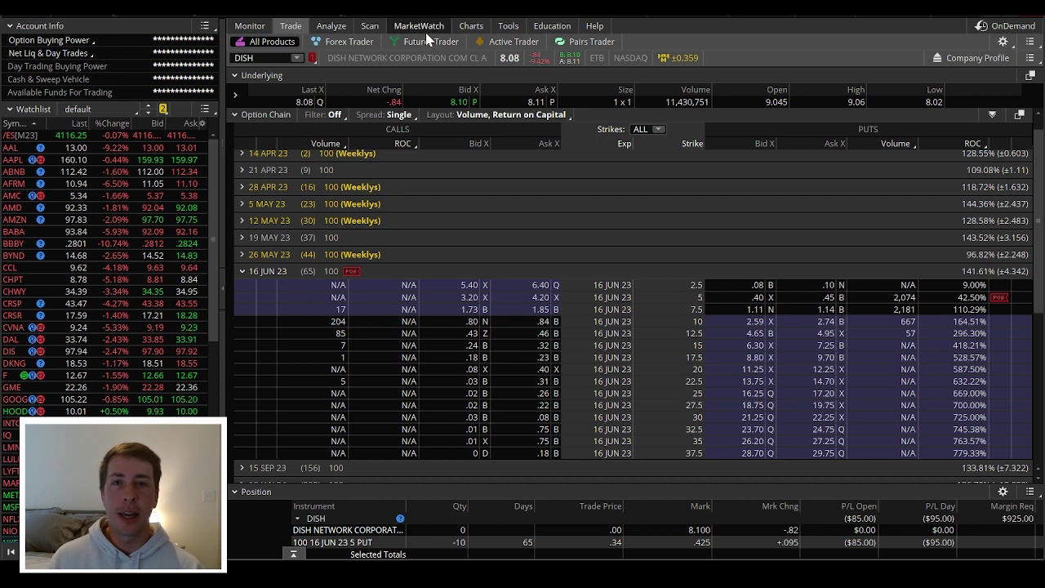
- Return to the stock scan and load the personal scan query HT IV Rank Scanner
{"action": "mouse_move", "coordinate": [426, 37]}
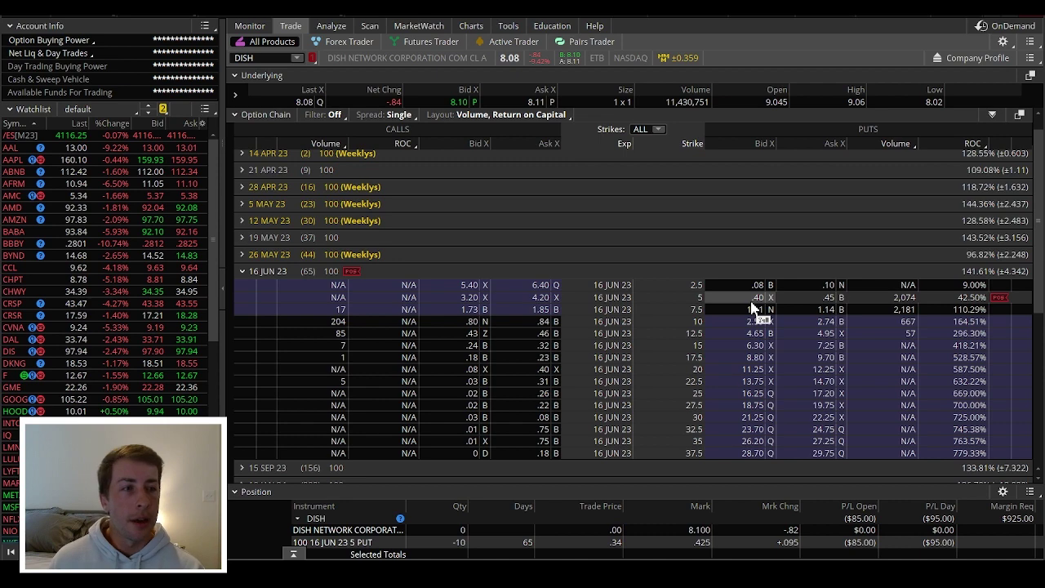
{"action": "left_click", "coordinate": [372, 26]}
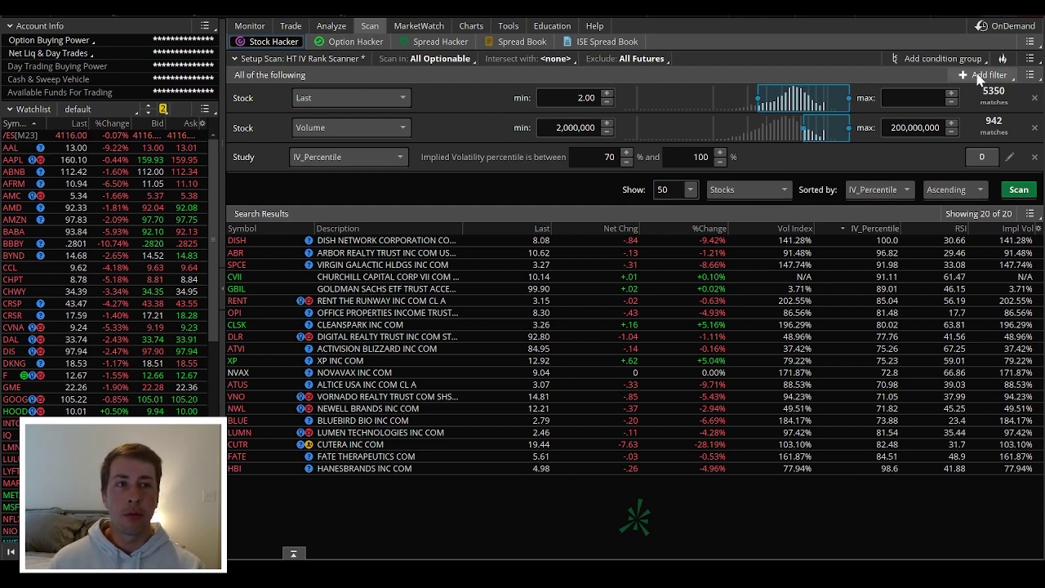
{"action": "left_click", "coordinate": [1030, 58]}
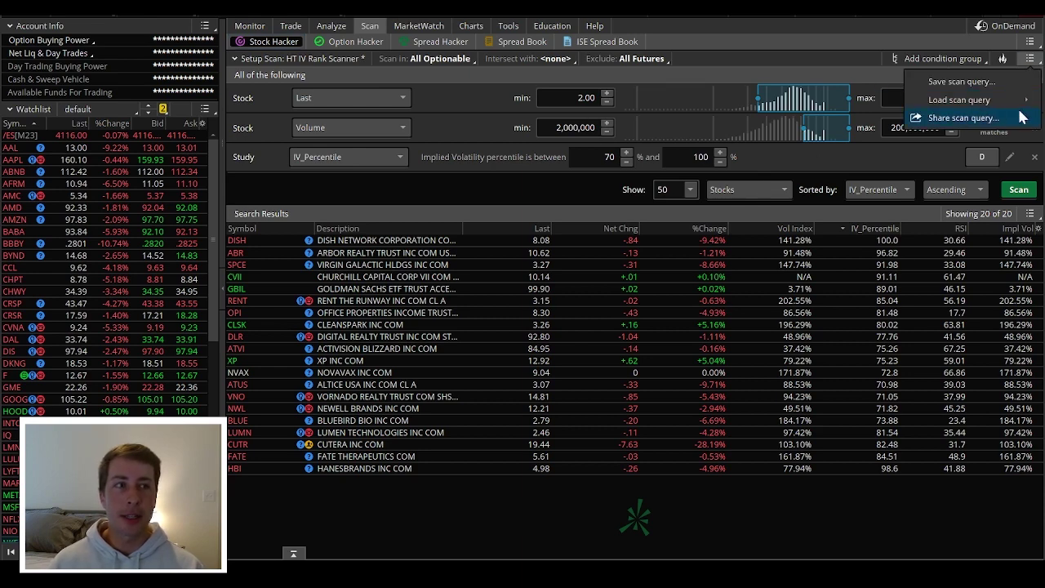
{"action": "mouse_move", "coordinate": [960, 100]}
{"action": "mouse_move", "coordinate": [776, 101]}
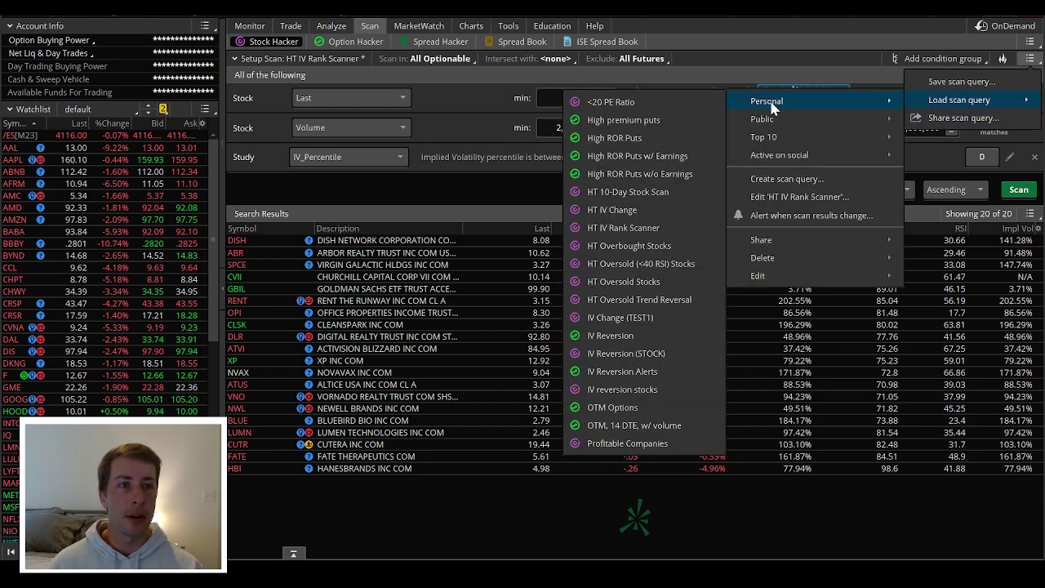
{"action": "left_click", "coordinate": [634, 228]}
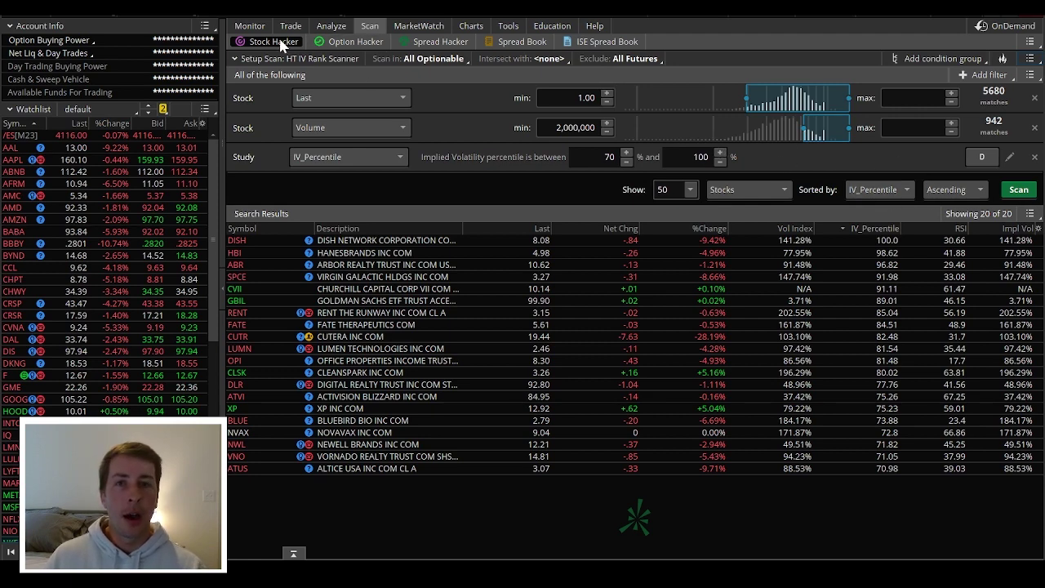
- Switch to the option scan High ROR Puts w/o Earnings and intersect it with the personal query HT IV Rank Scanner
{"action": "left_click", "coordinate": [353, 41]}
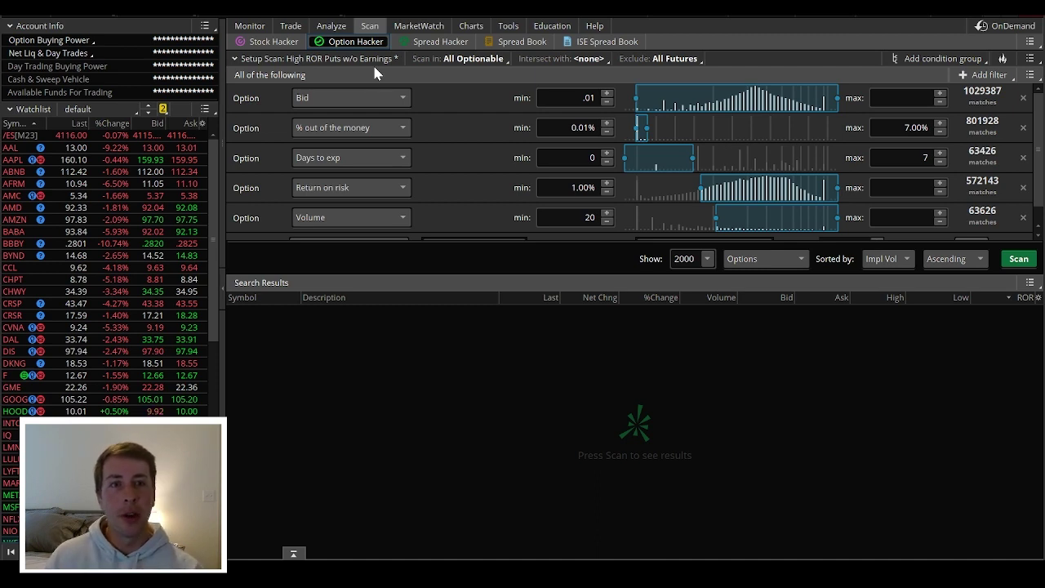
{"action": "left_click", "coordinate": [572, 59]}
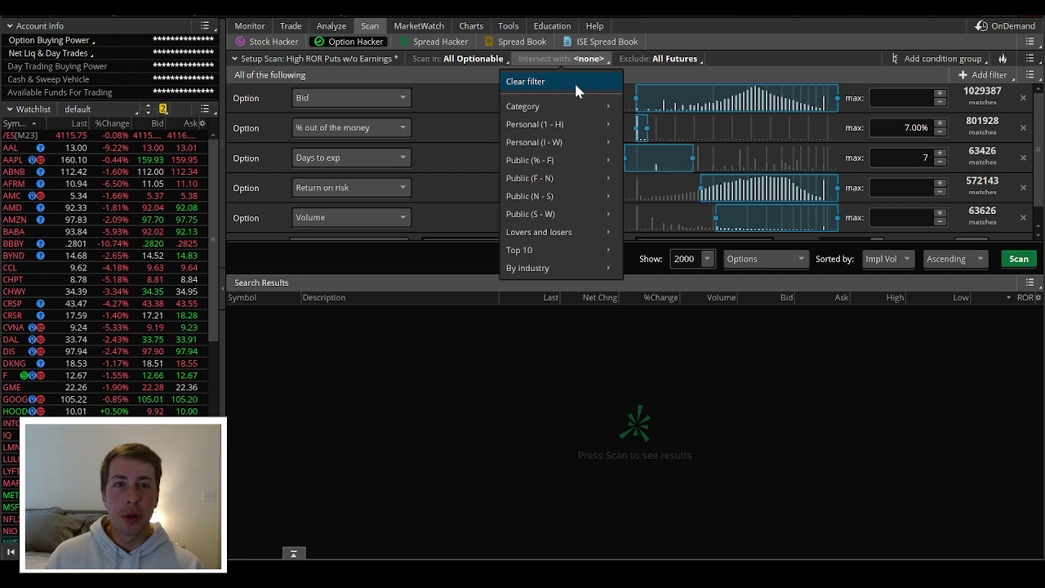
{"action": "mouse_move", "coordinate": [586, 117]}
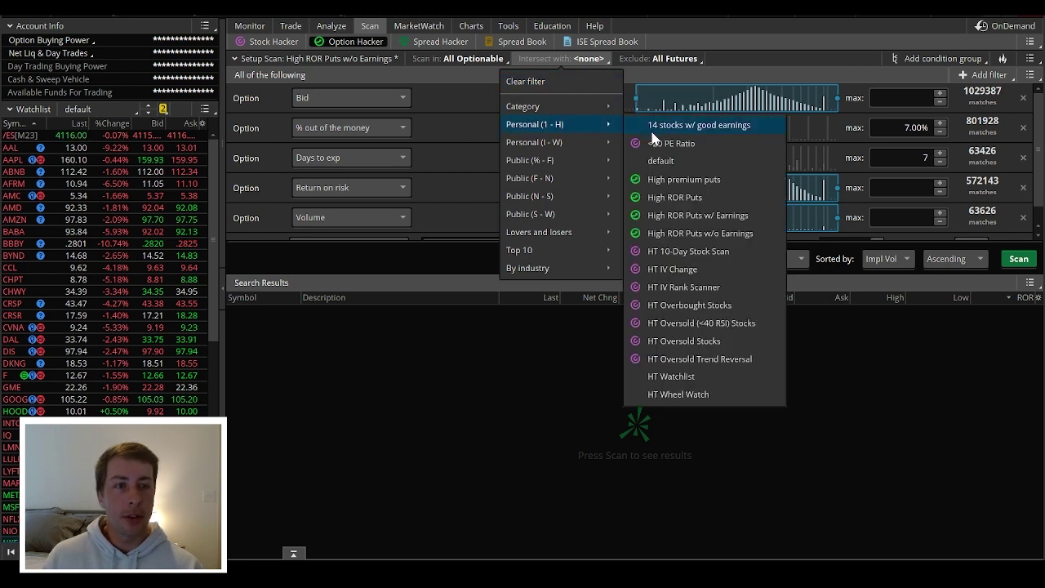
{"action": "left_click", "coordinate": [684, 287]}
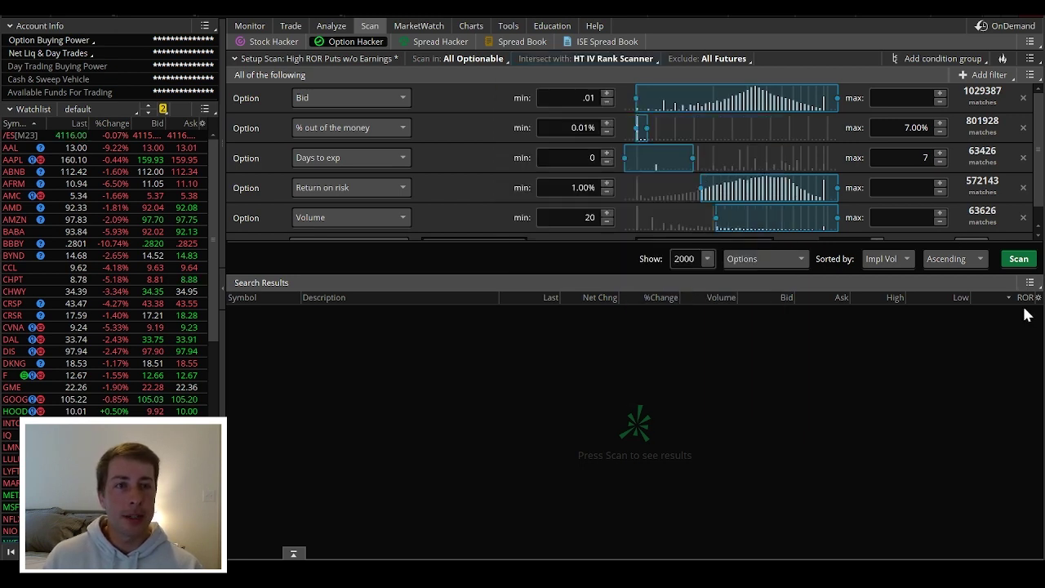
- Run the intersected option scan, accepting the large symbol request, and collapse the scan setup to show only the results
{"action": "left_click", "coordinate": [1019, 259]}
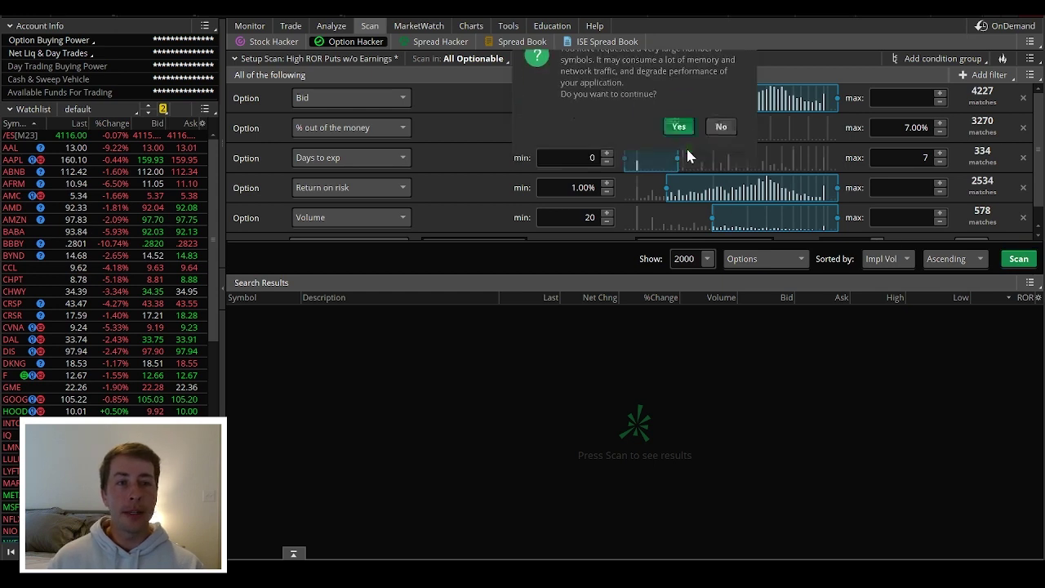
{"action": "left_click", "coordinate": [686, 146]}
{"action": "left_click", "coordinate": [234, 59]}
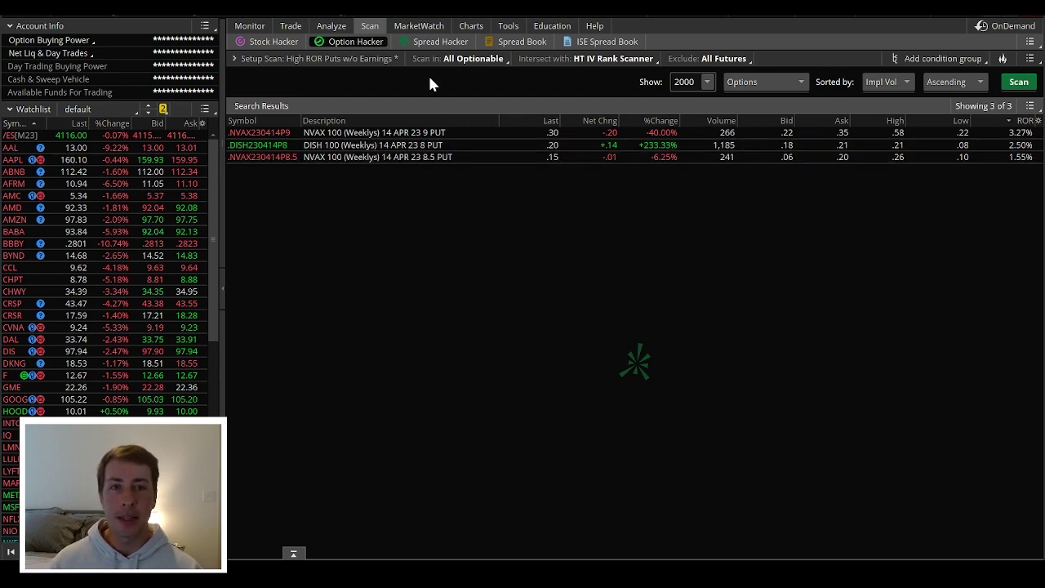
- View the price and implied volatility chart for NVAX and return to the stock scan results
{"action": "left_click", "coordinate": [472, 26]}
{"action": "type", "text": "NVAX"}
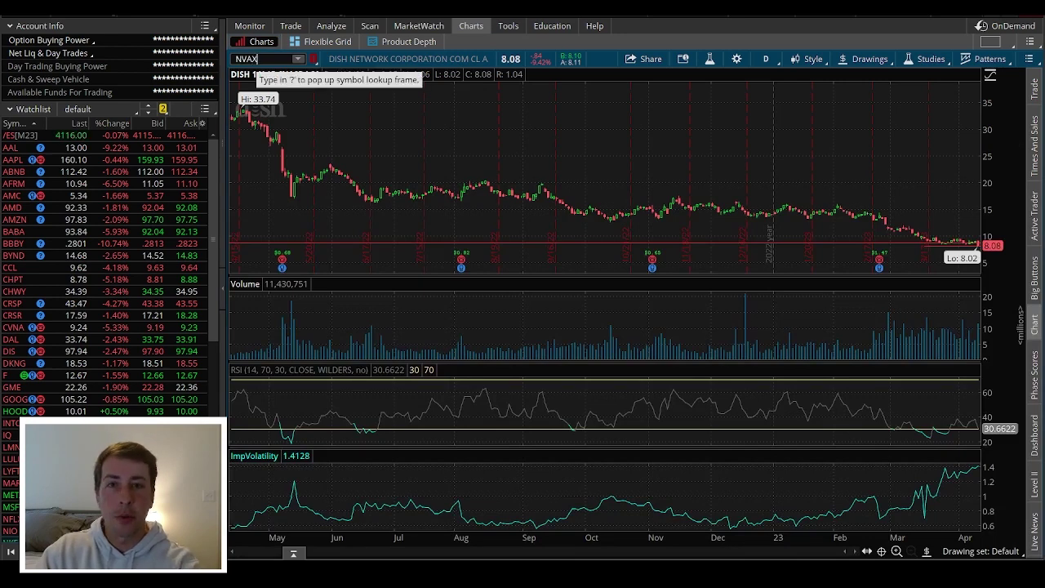
{"action": "key", "text": "Return"}
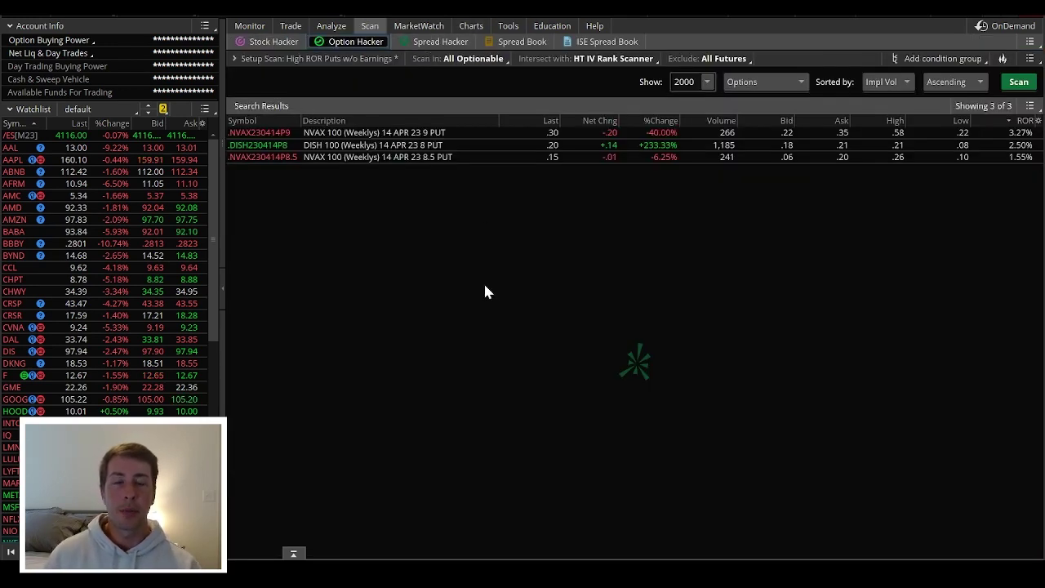
{"action": "left_click", "coordinate": [262, 43]}
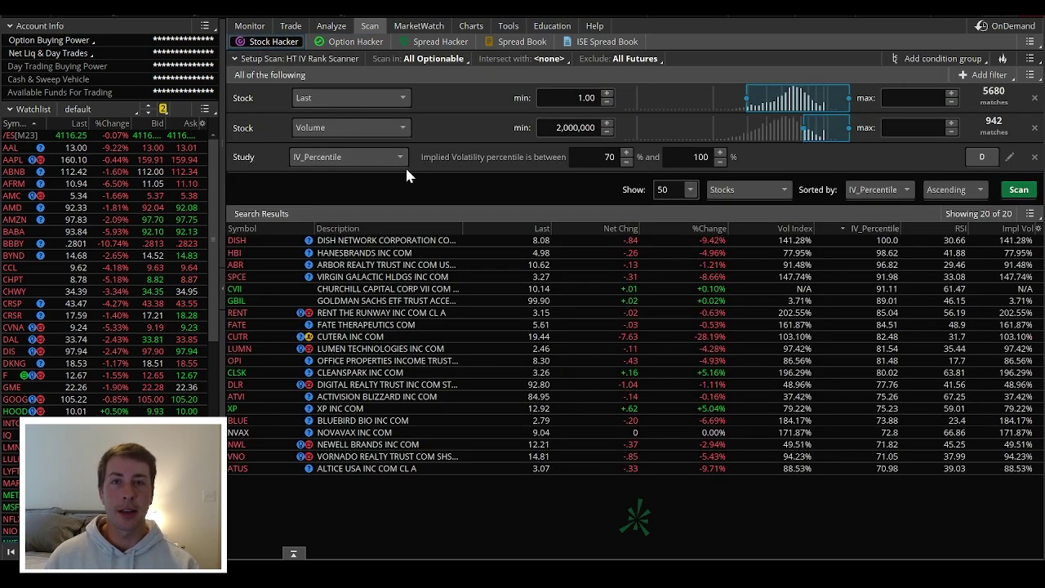